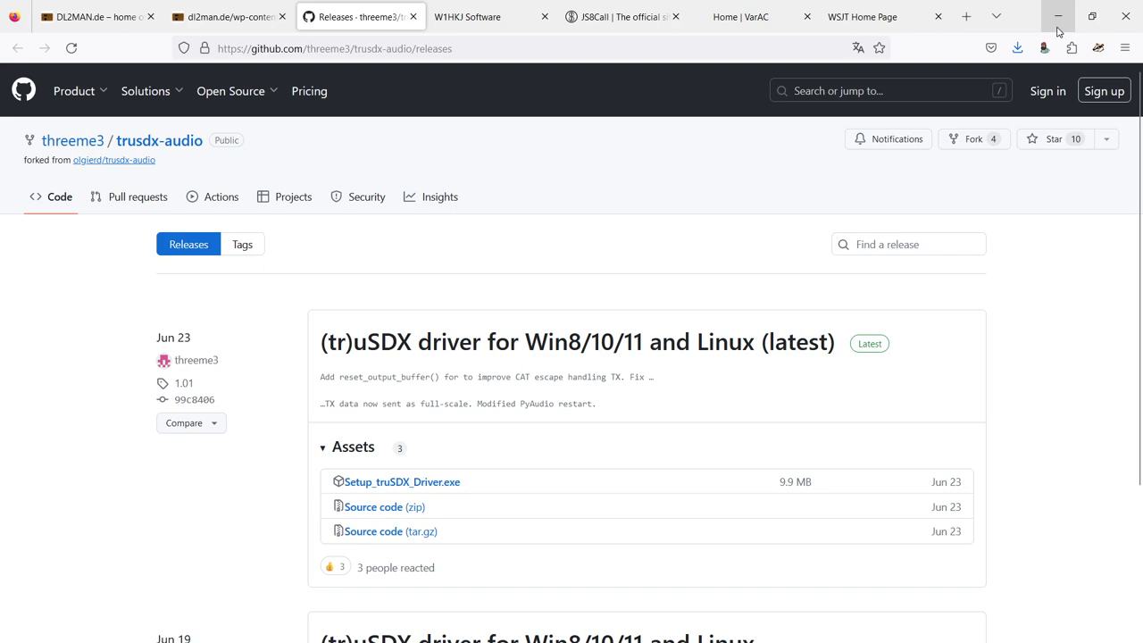
Step: Look over the W1HKJ software page, including its download table with fldigi and flrig
left_click(457, 19)
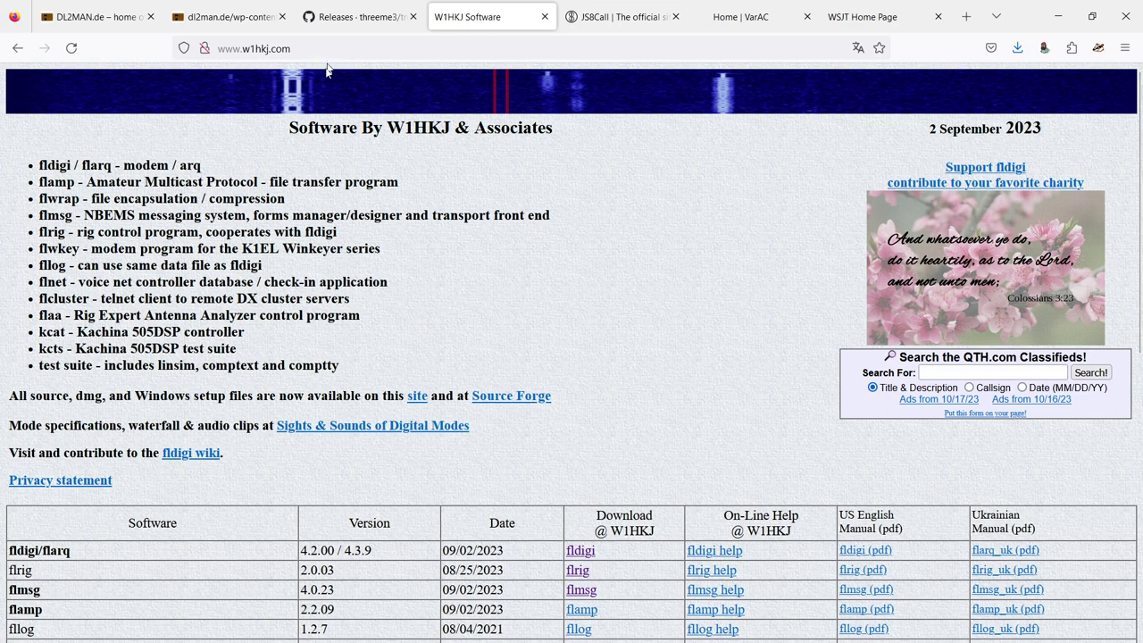
scroll(407, 161, "down", 3)
scroll(406, 160, "down", 5)
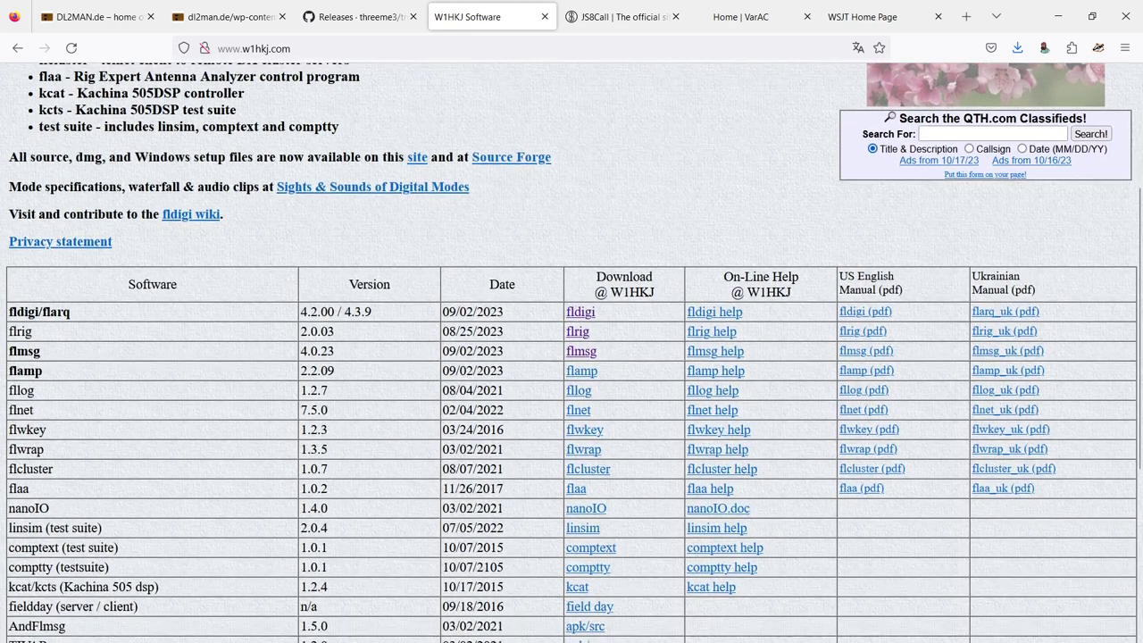
scroll(407, 161, "up", 8)
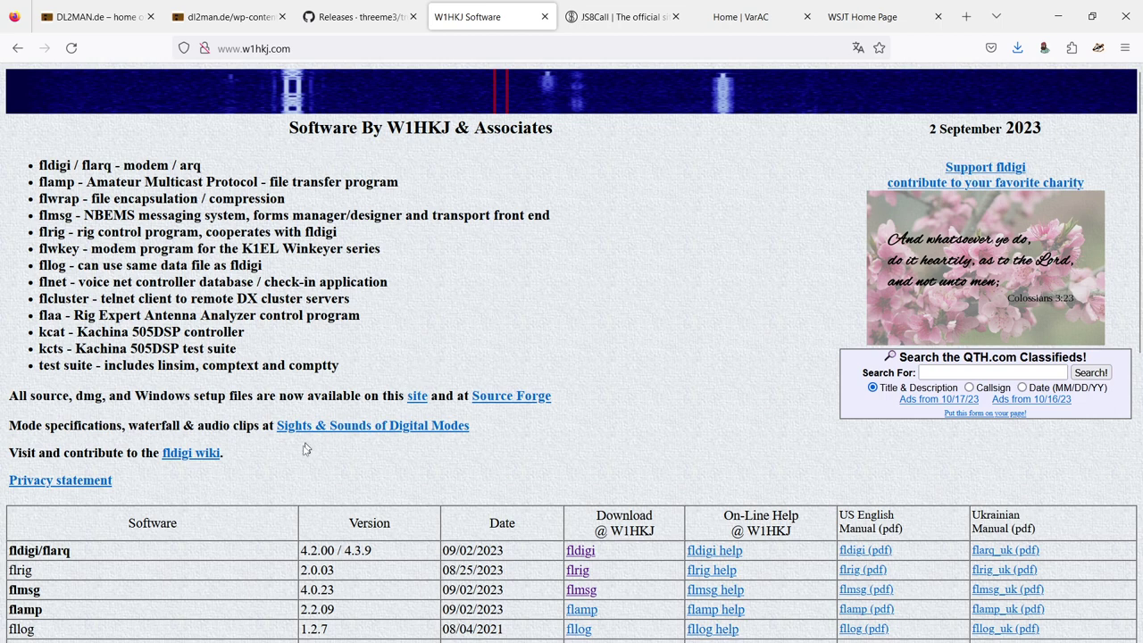
Step: Minimize the browser, search the computer for "fl" and launch Fldigi
left_click(1058, 16)
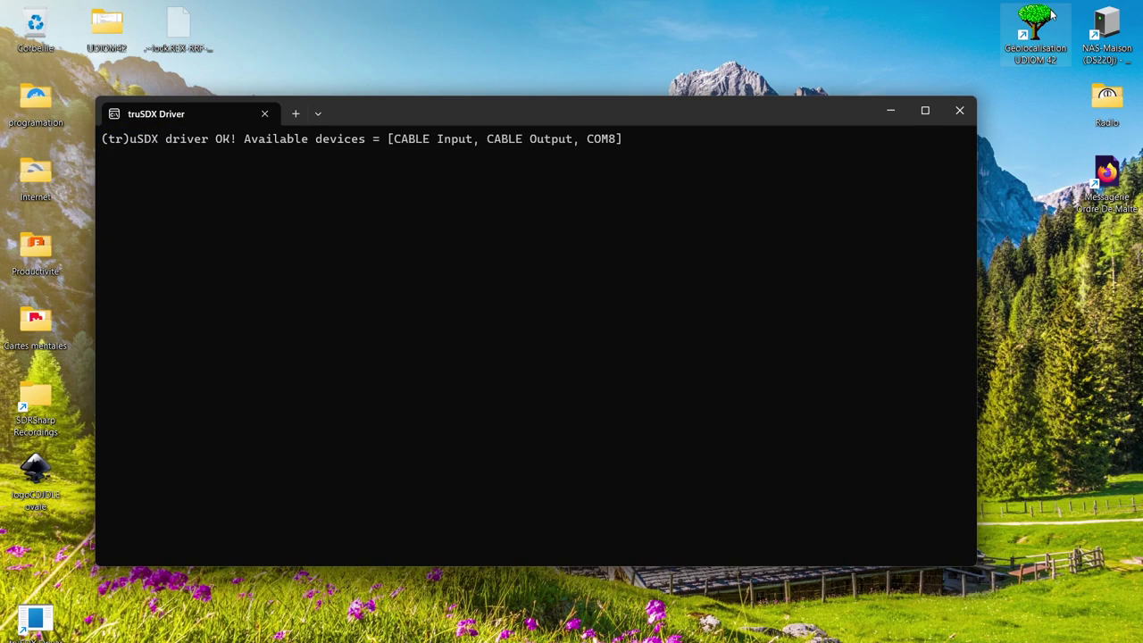
key("super+s")
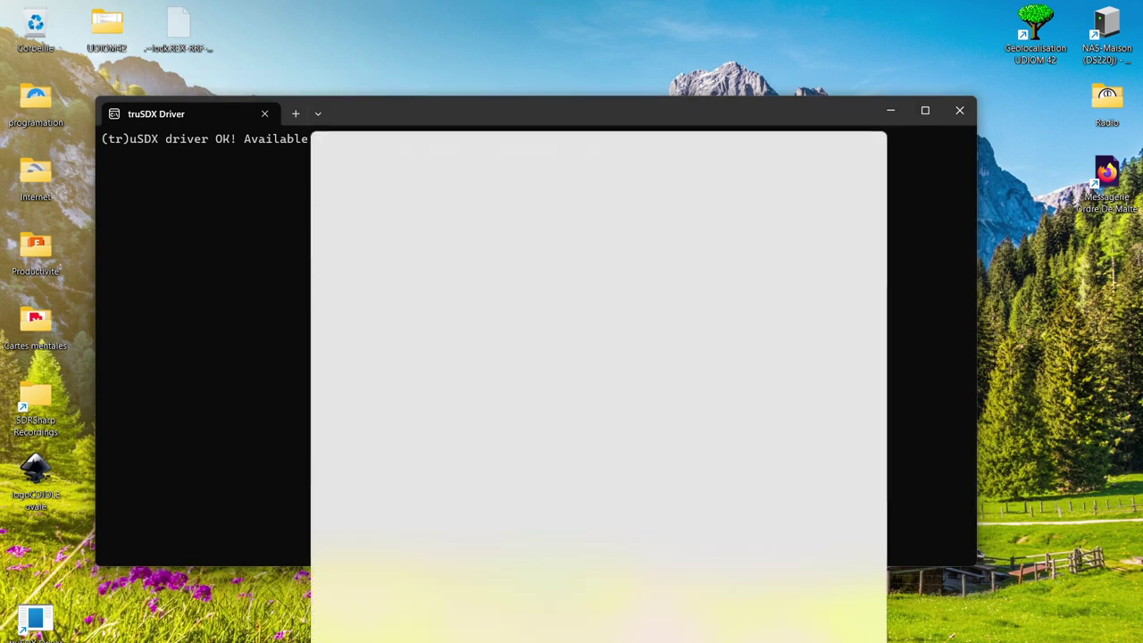
type("fl")
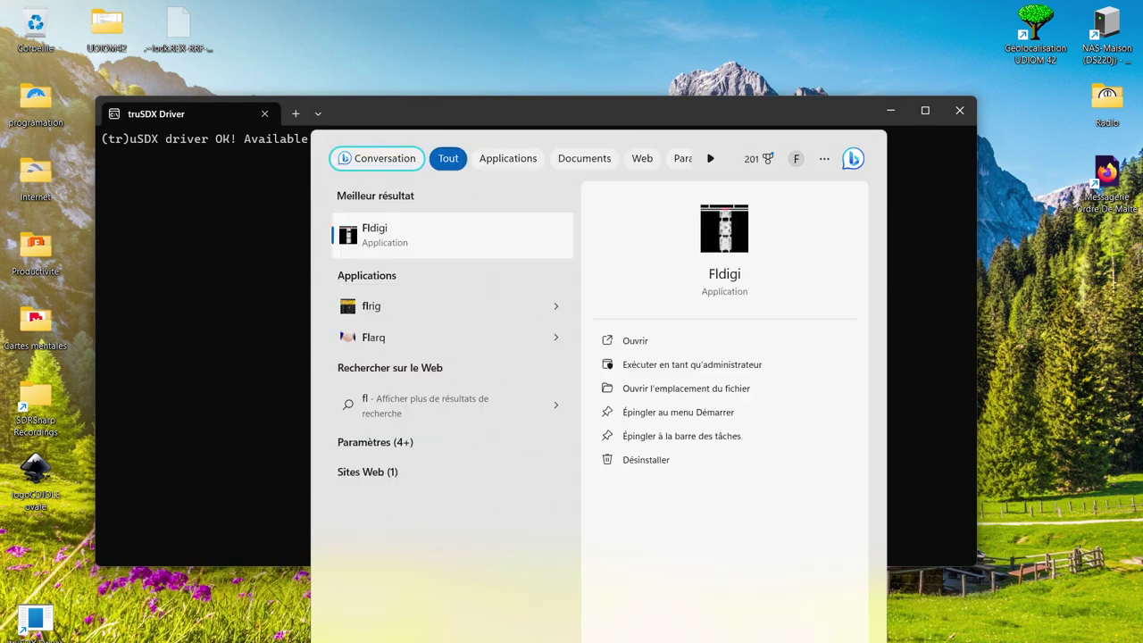
left_click(724, 282)
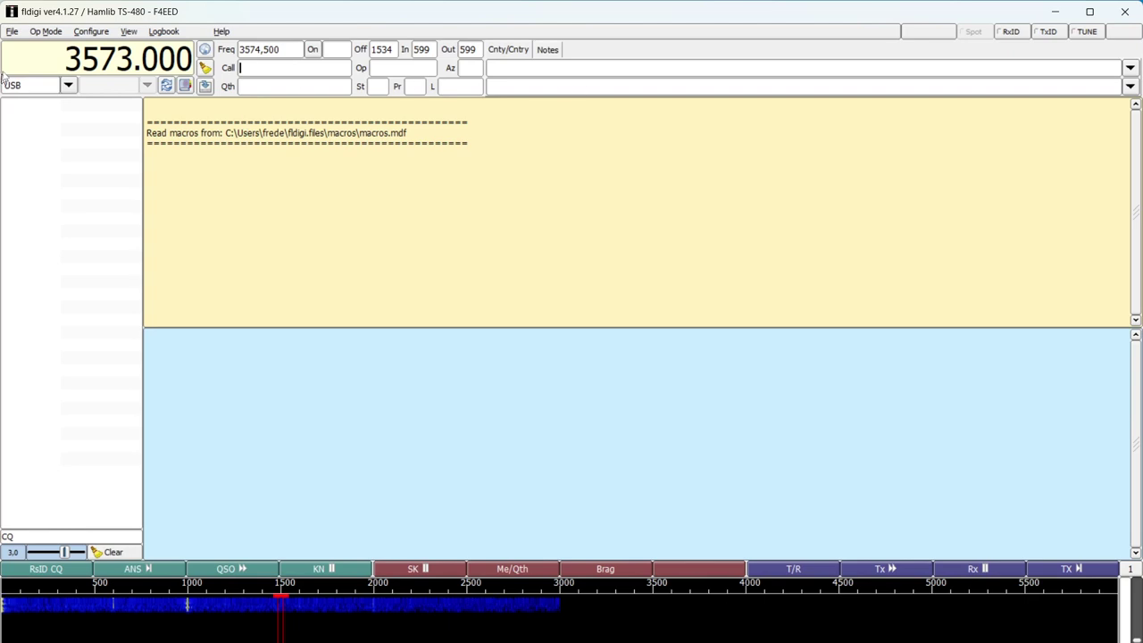
Step: Browse the digital operating modes offered in Fldigi, from Contestia and MFSK to Navtex/SitorB
left_click(44, 33)
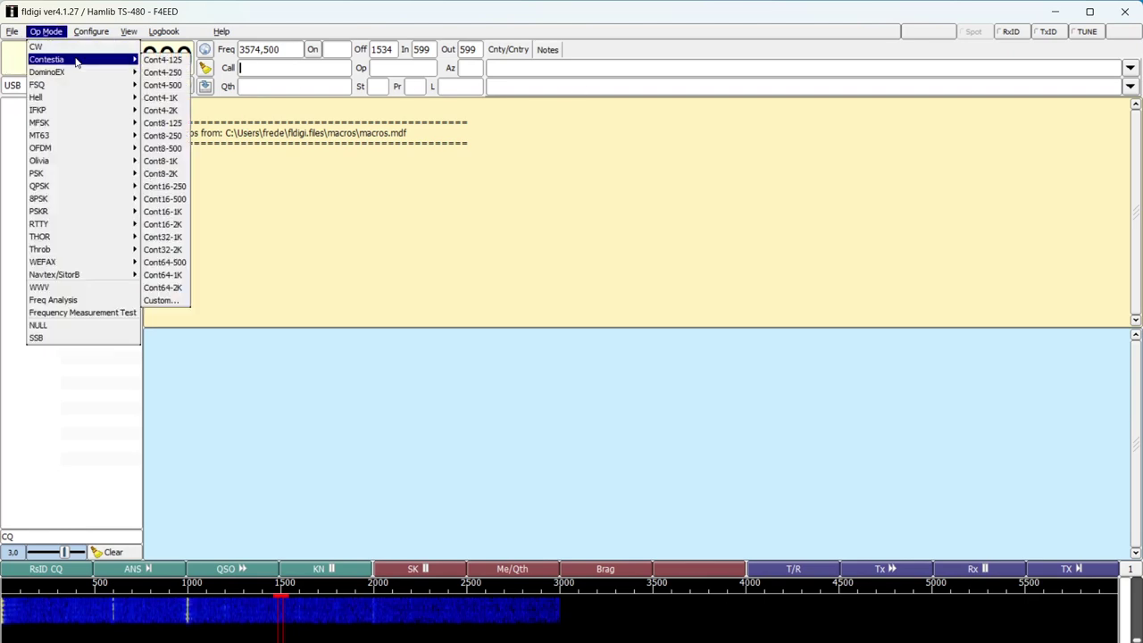
mouse_move(76, 77)
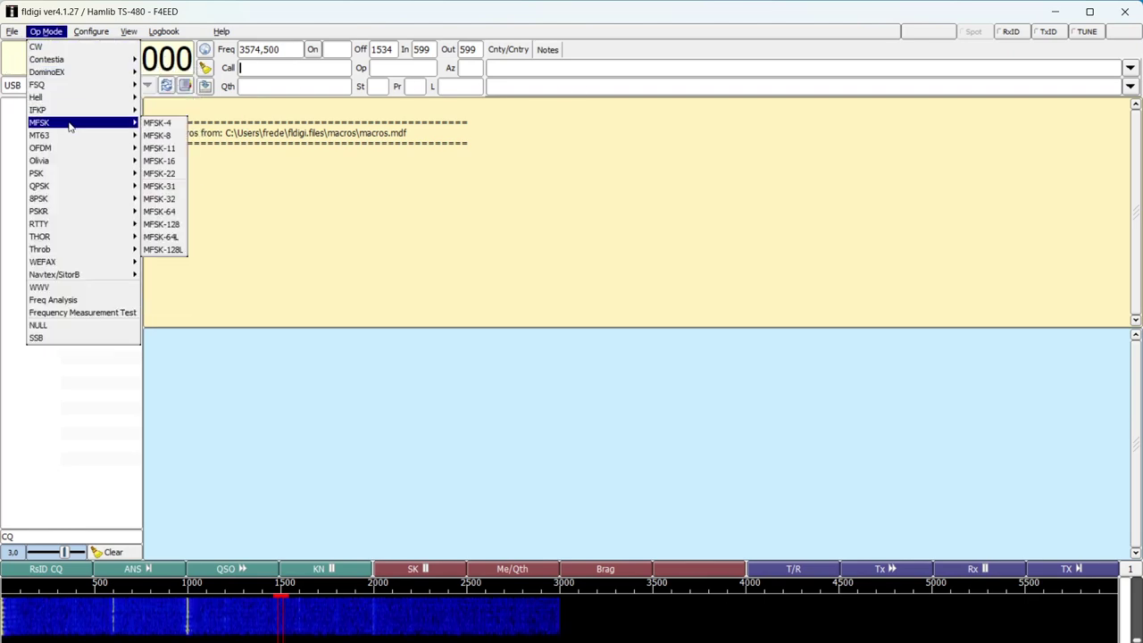
mouse_move(68, 206)
mouse_move(62, 281)
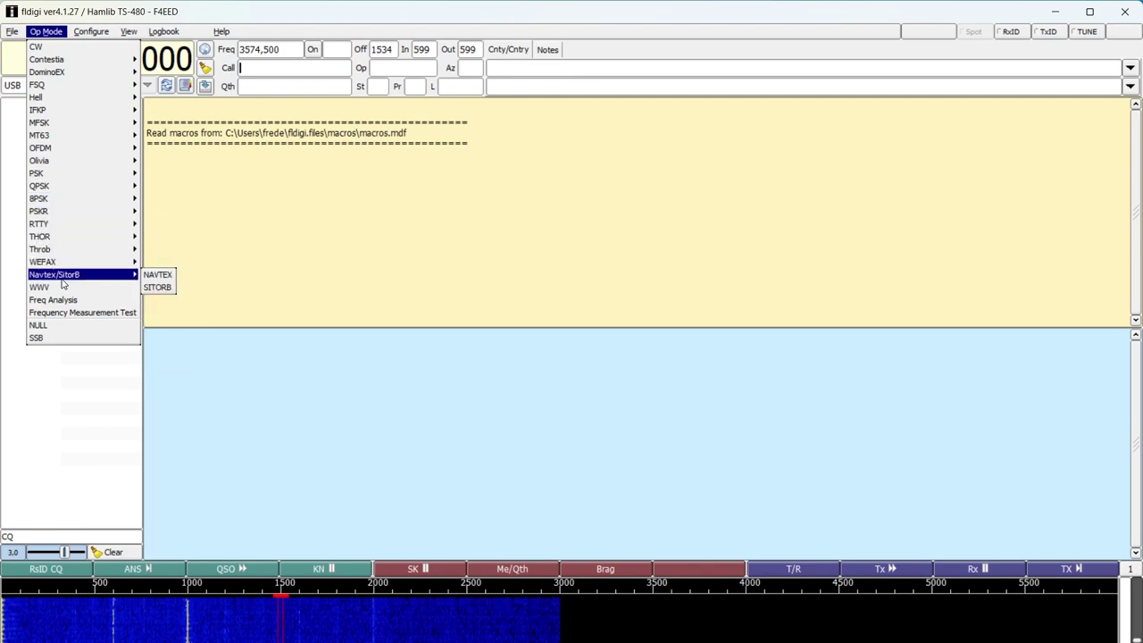
Step: Open the Fldigi configuration and examine the Hamlib rig control settings
mouse_move(92, 32)
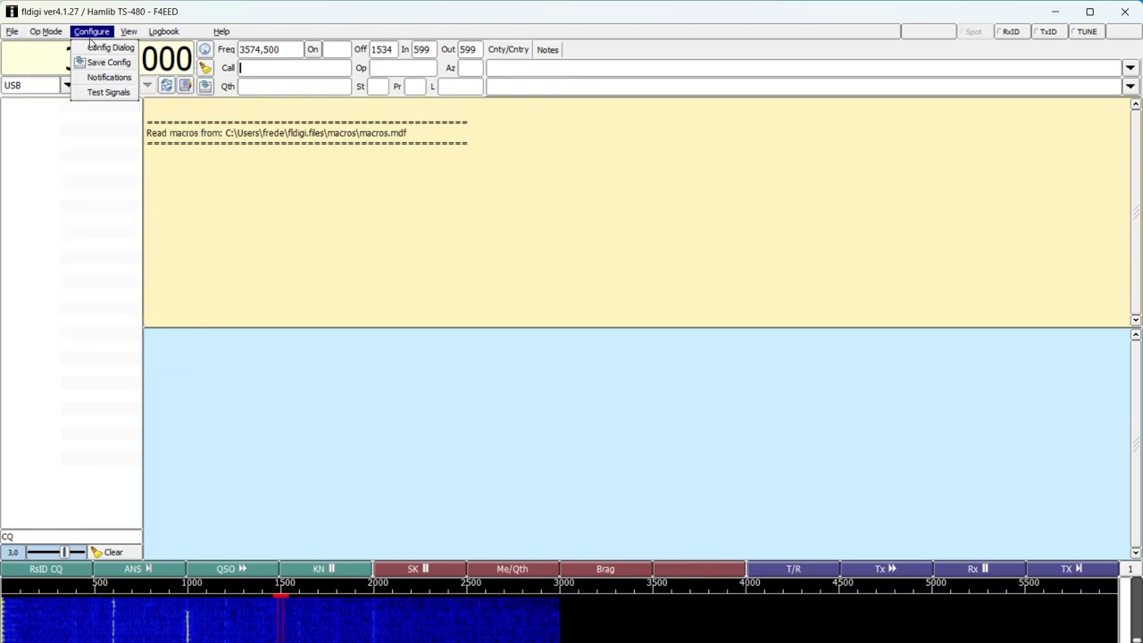
left_click(105, 49)
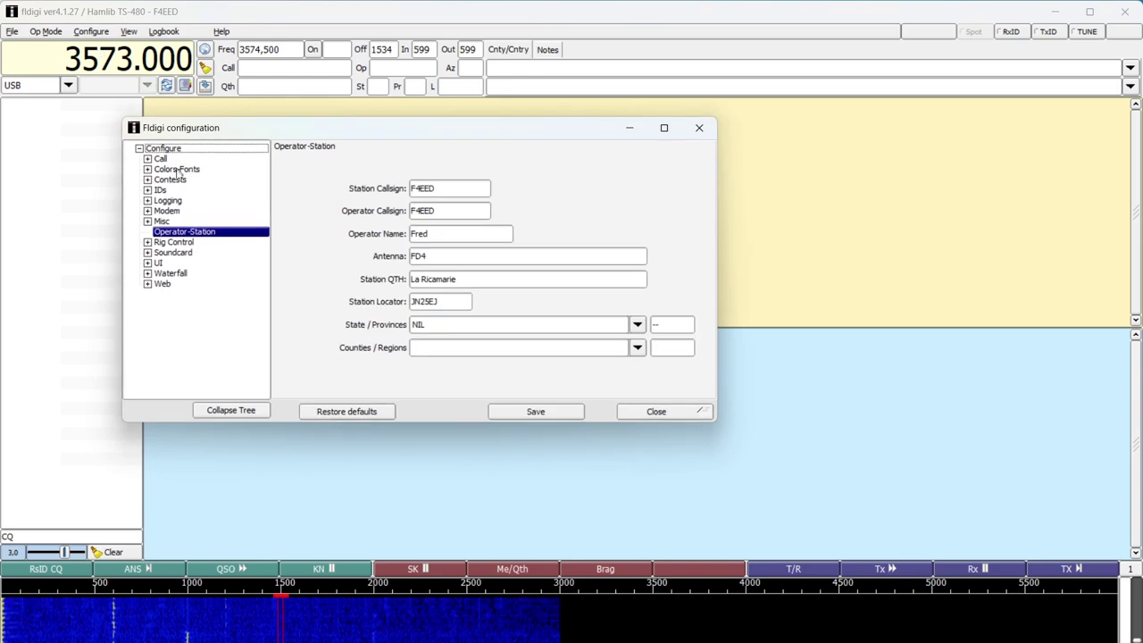
left_click(147, 242)
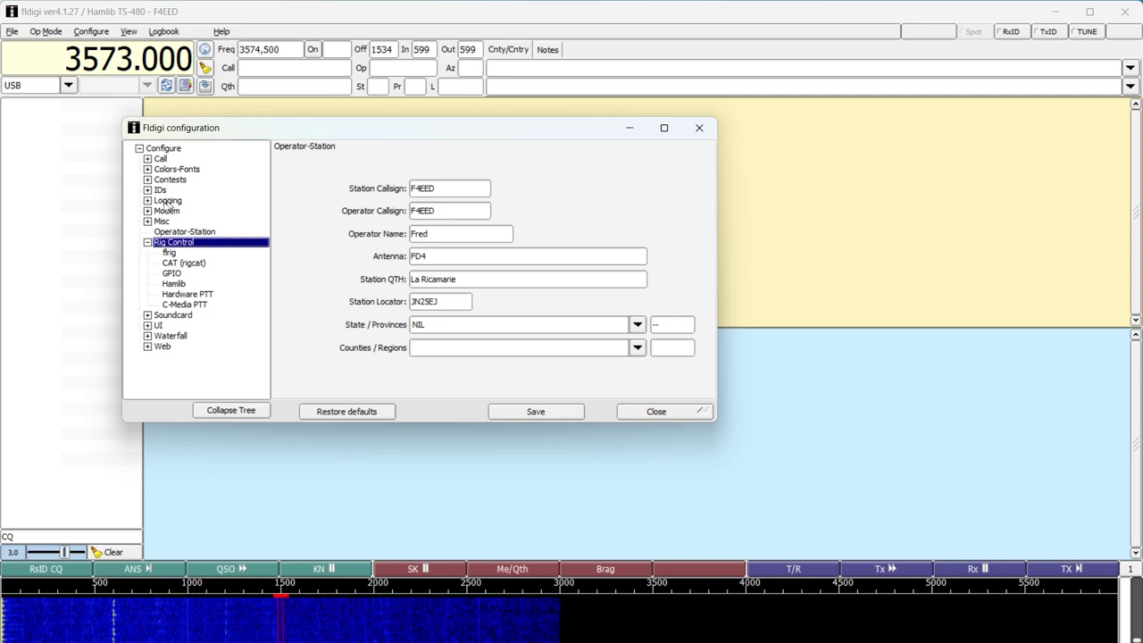
left_click(178, 284)
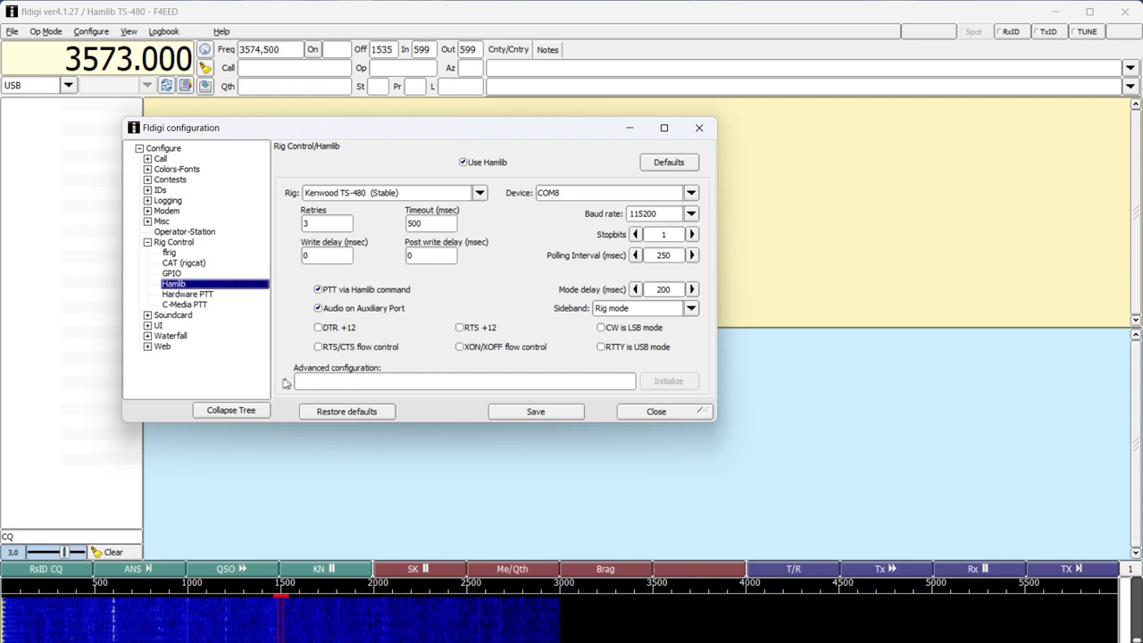
Step: Examine the soundcard capture and playback devices and compare them with the devices listed by the truSDX driver
left_click(148, 316)
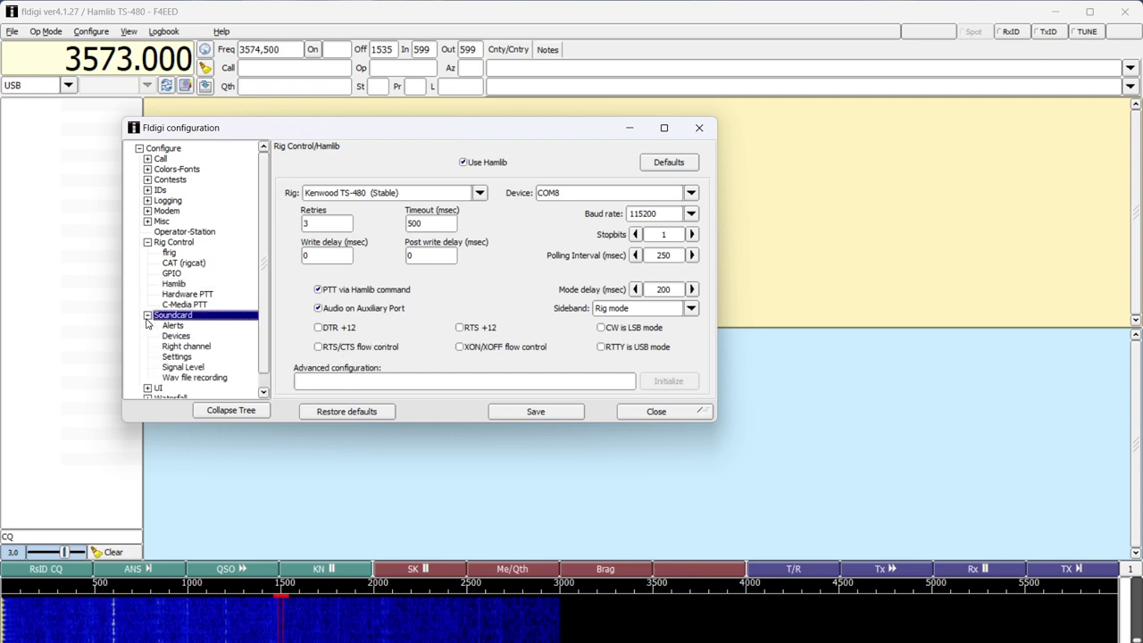
left_click(174, 337)
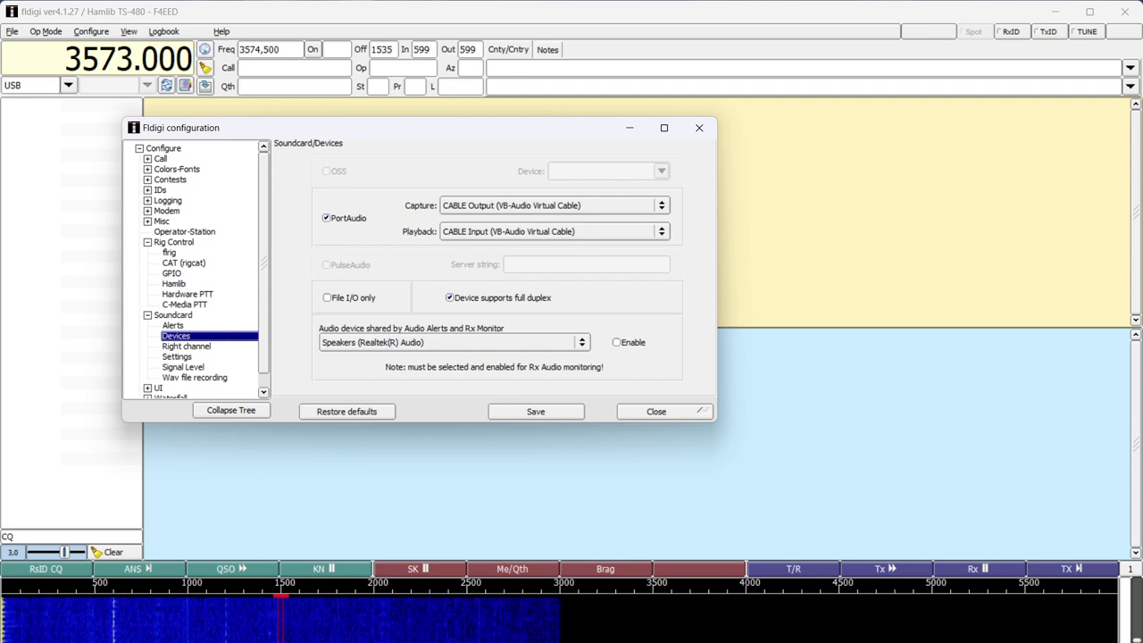
left_click(836, 616)
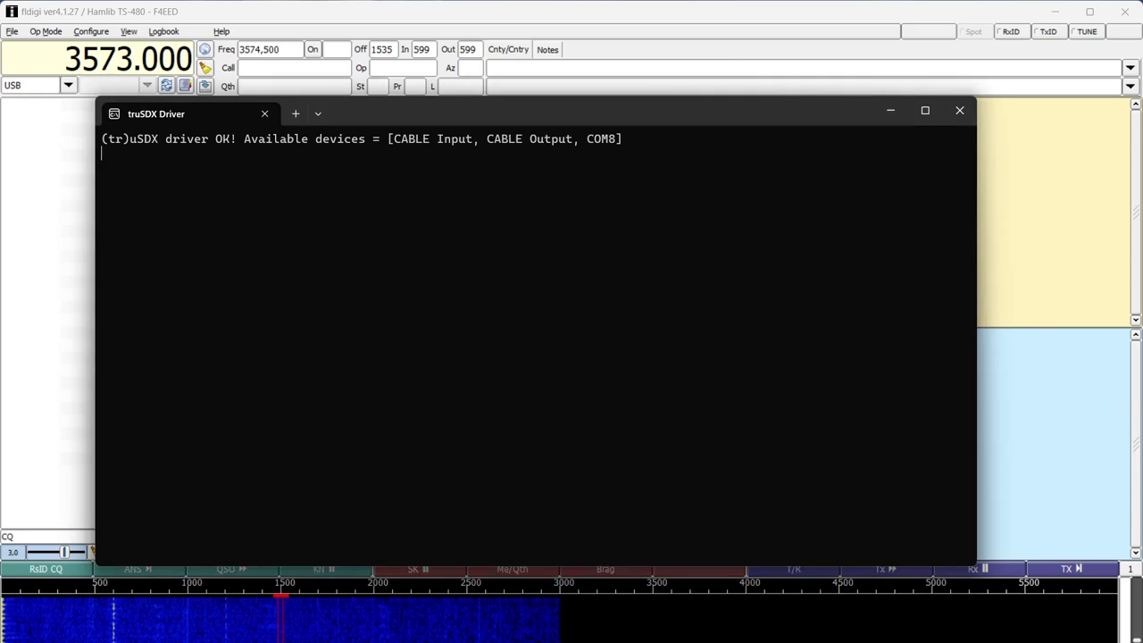
left_click(925, 110)
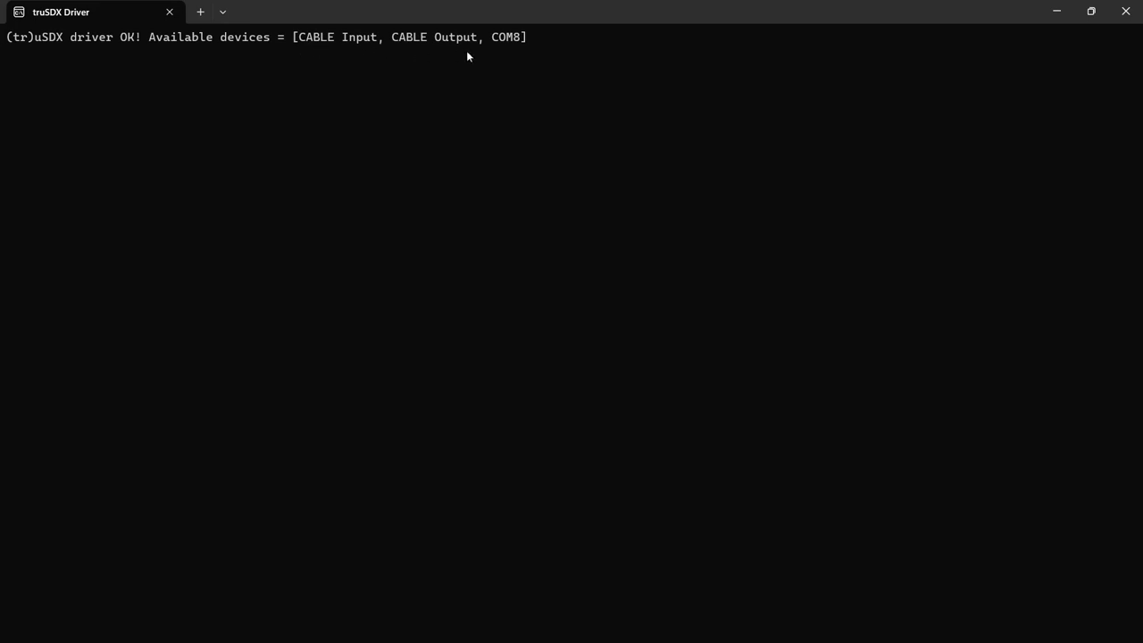
left_click(1056, 12)
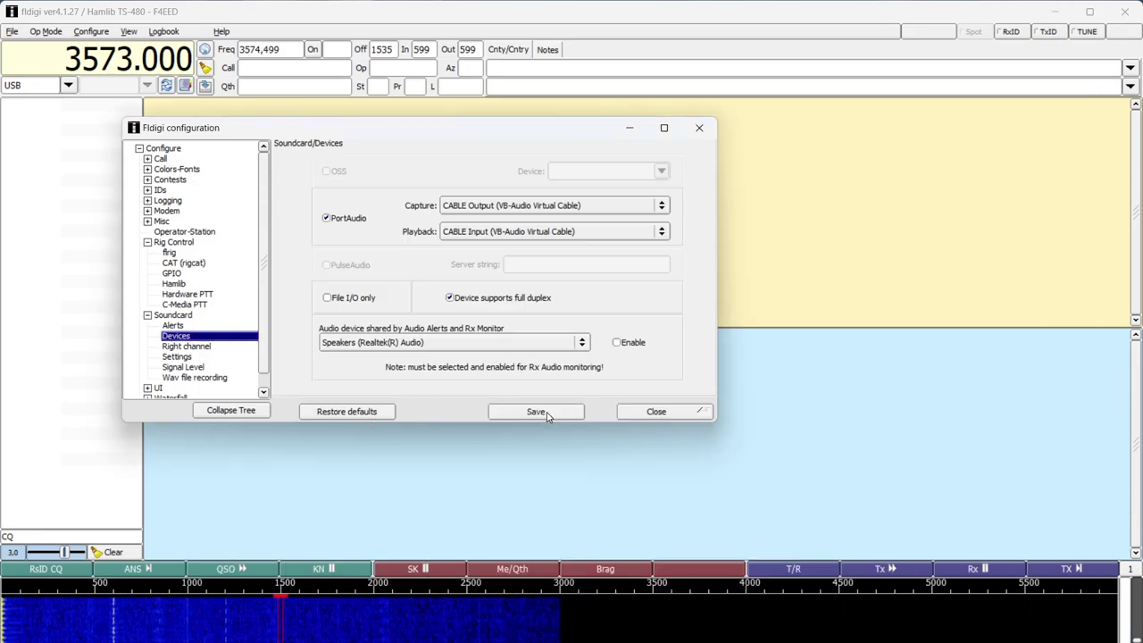
Step: Save the Fldigi configuration and close it after rechecking the Hamlib settings
left_click(547, 416)
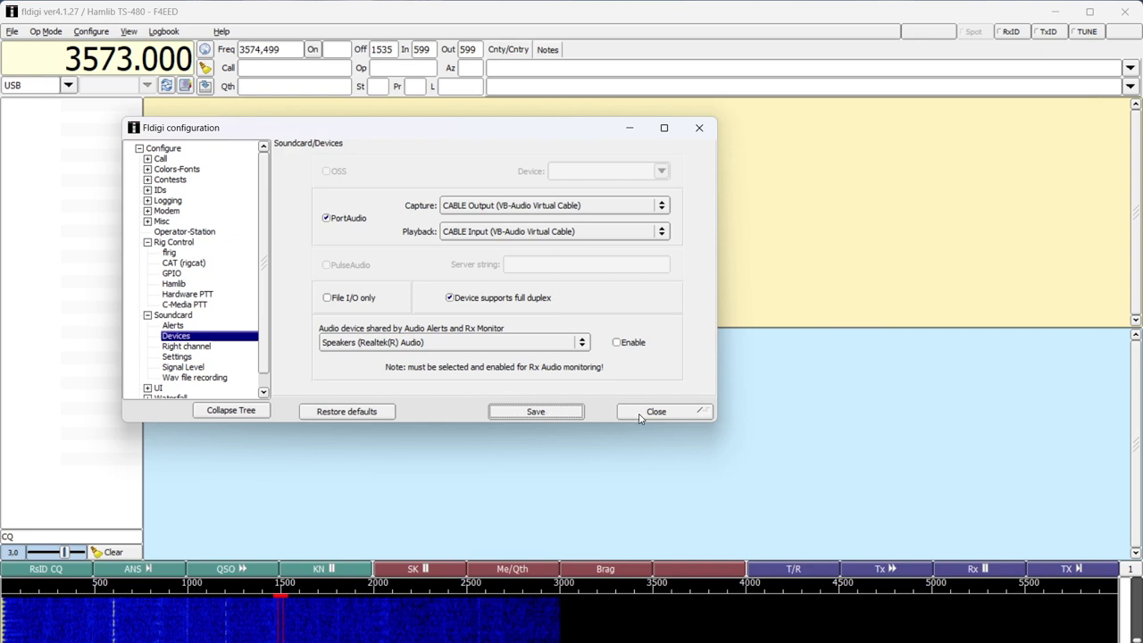
left_click(181, 286)
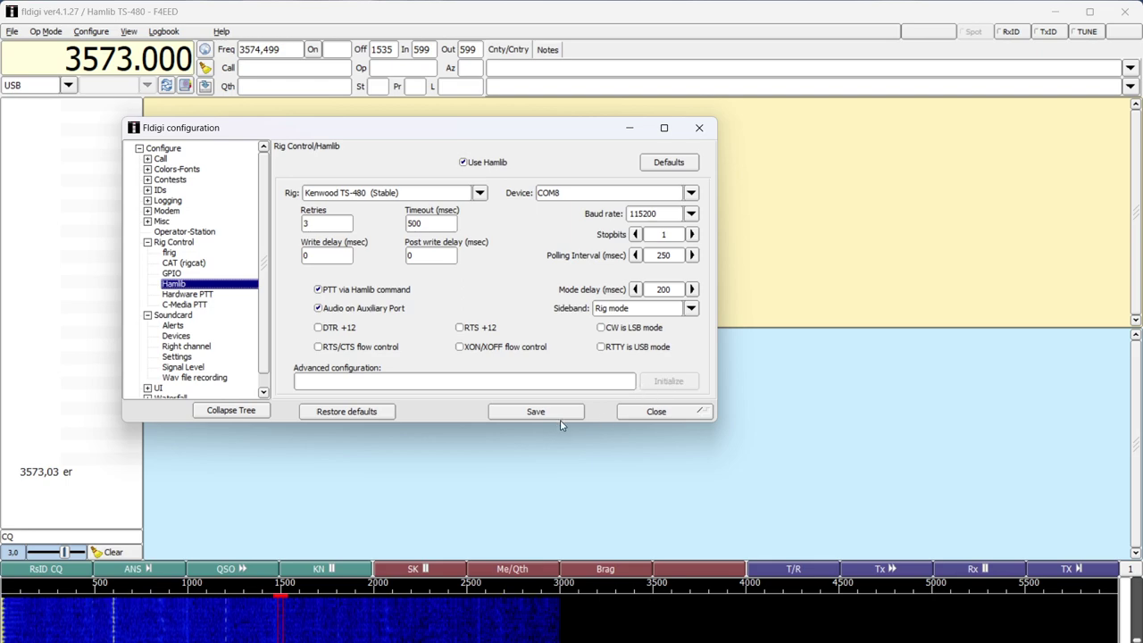
left_click(666, 415)
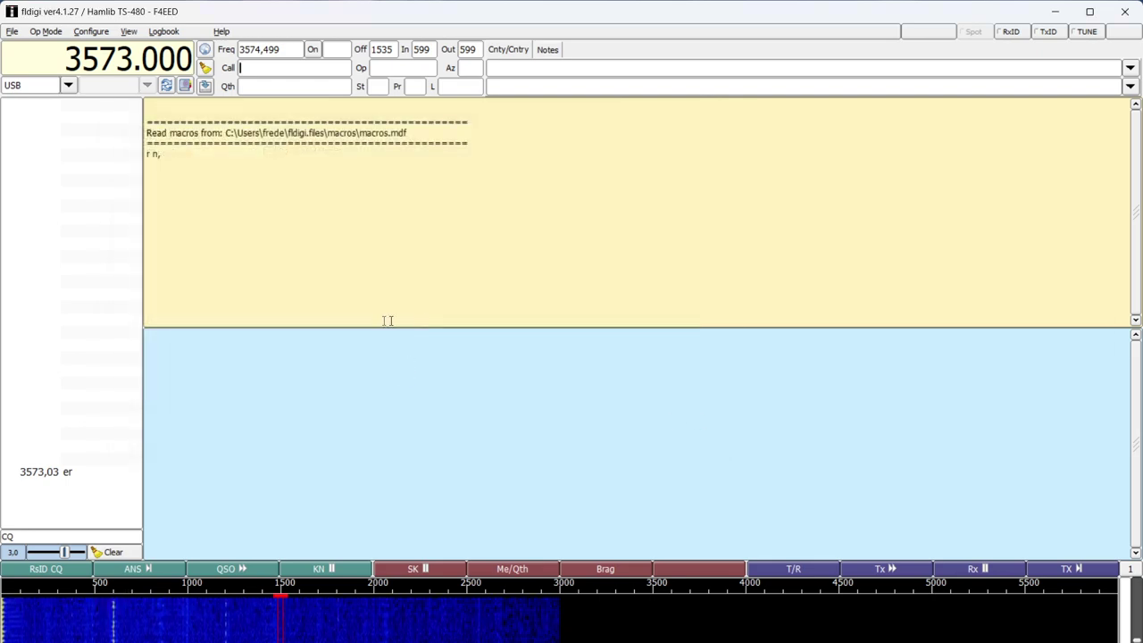
Step: Test rig control by stepping the frequency up to 3773.000 kHz and back down to 3673.000 kHz
left_click(92, 65)
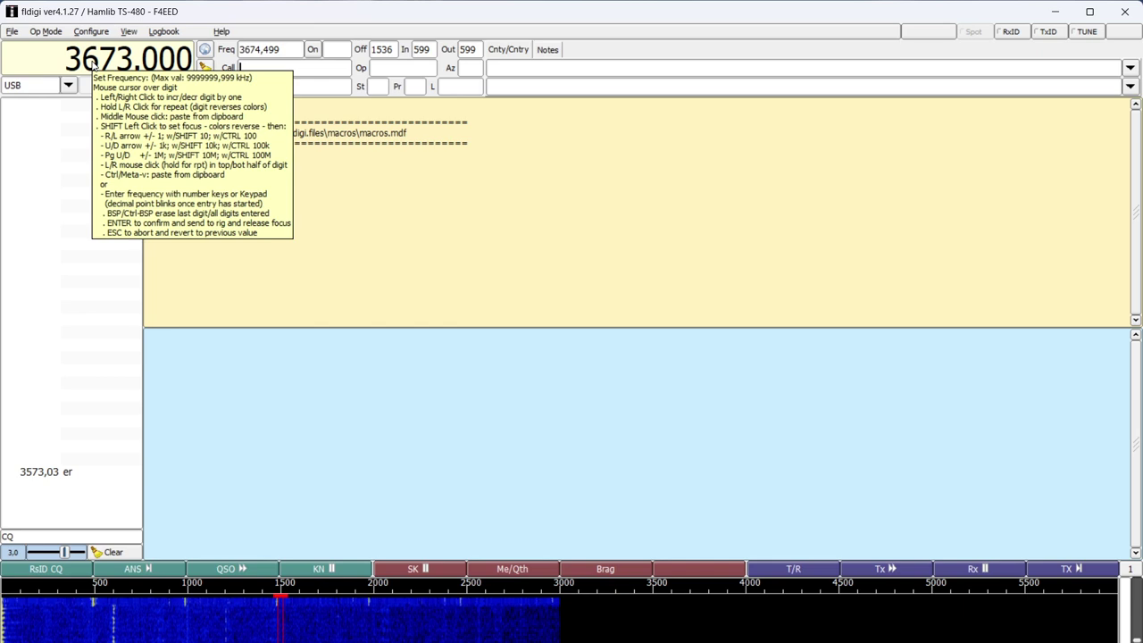
left_click(93, 66)
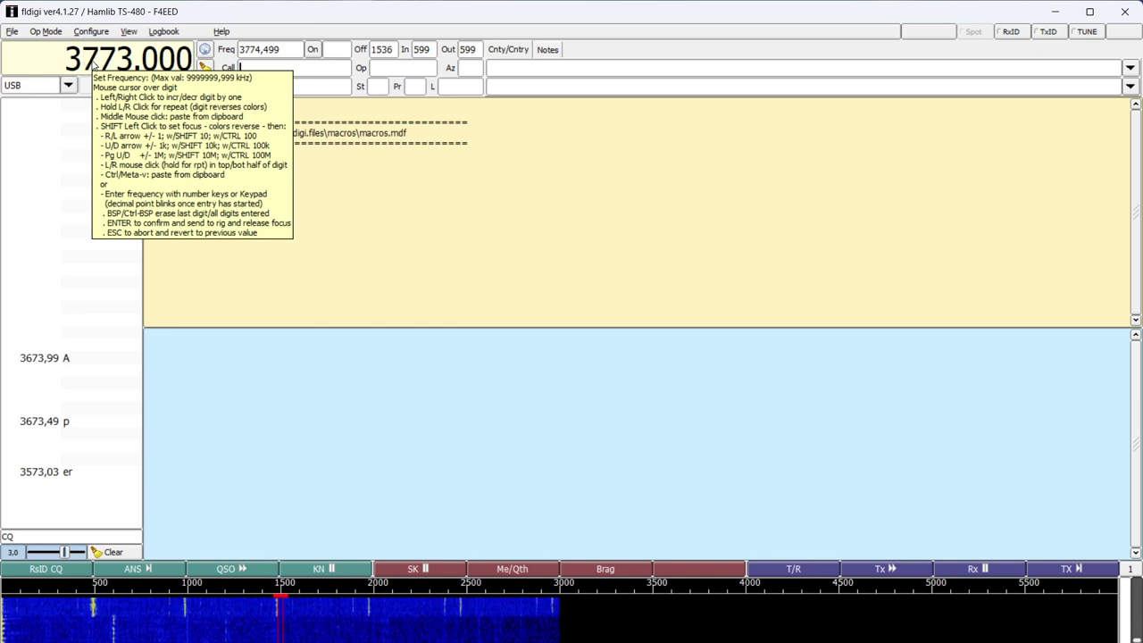
right_click(93, 65)
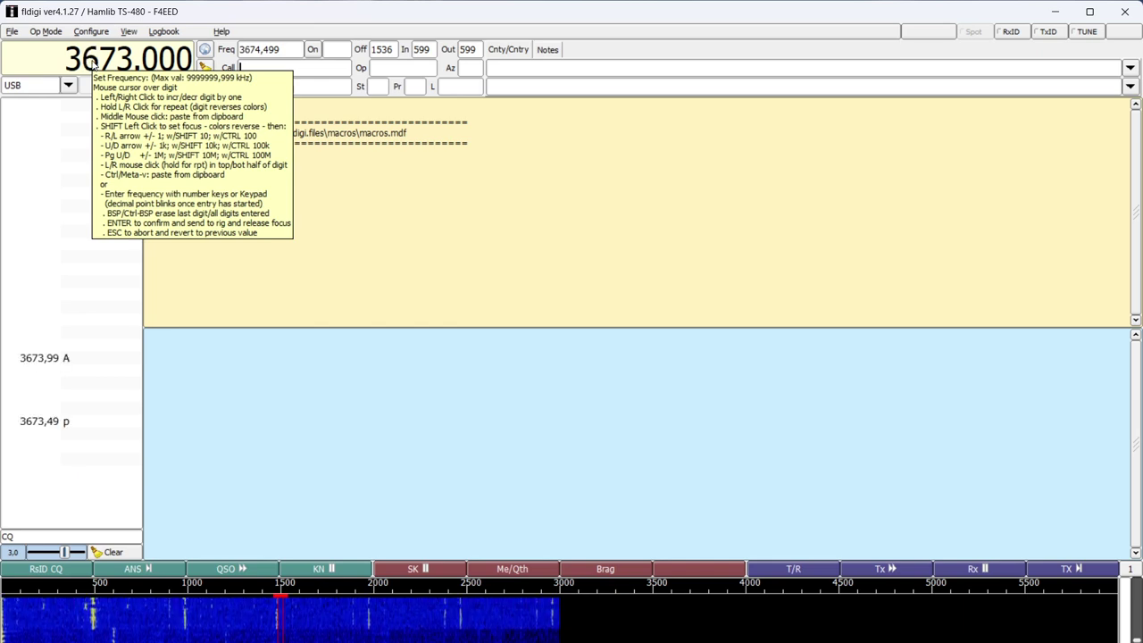
Step: Quit Fldigi and bring up the JS8Call website in the browser
left_click(1130, 24)
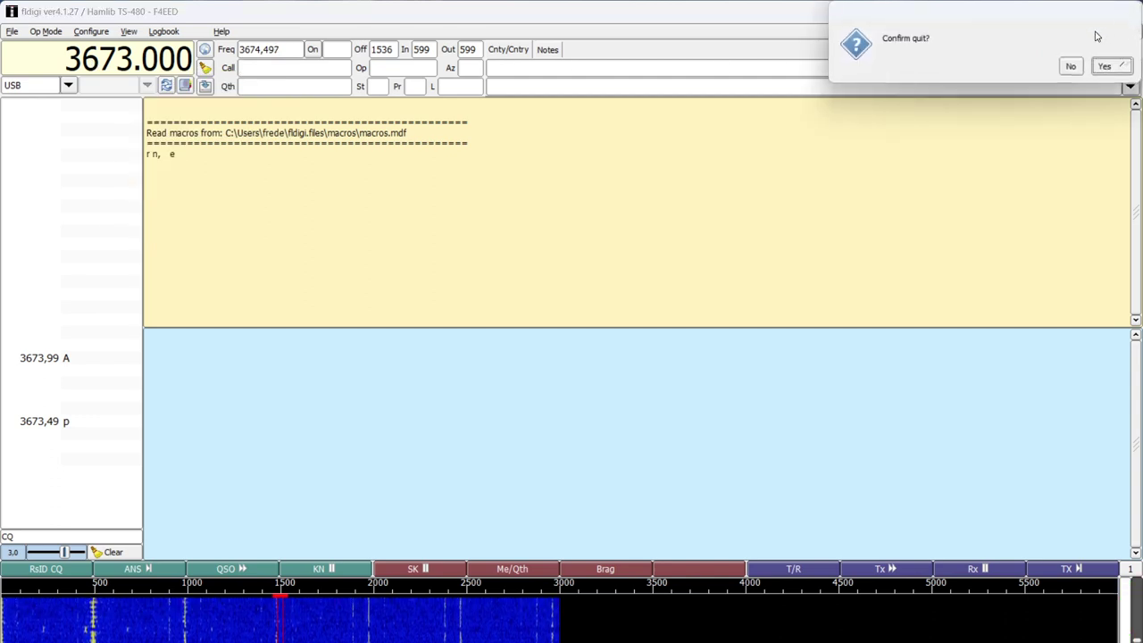
left_click(1104, 64)
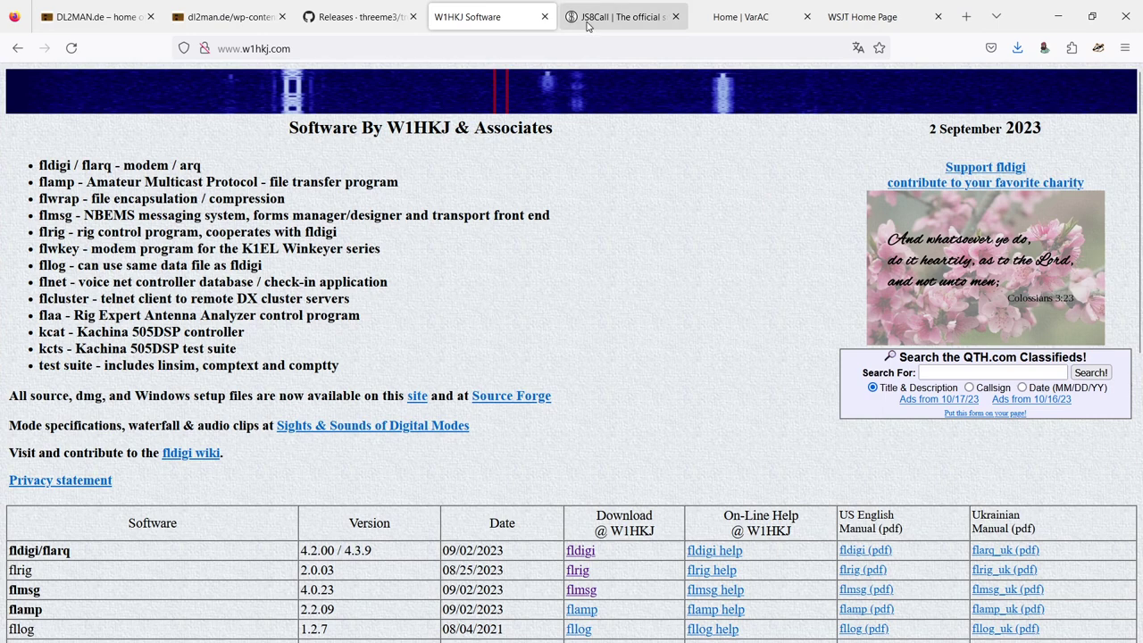
left_click(587, 19)
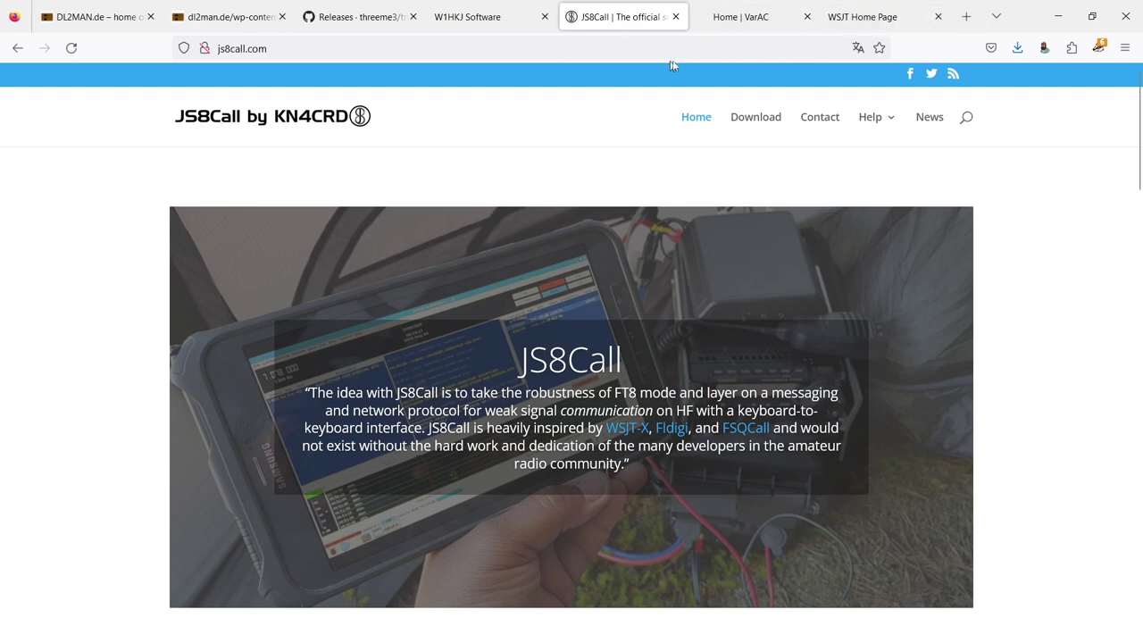
Step: Minimize the browser, search the computer for "js" and launch JS8Call
left_click(1056, 17)
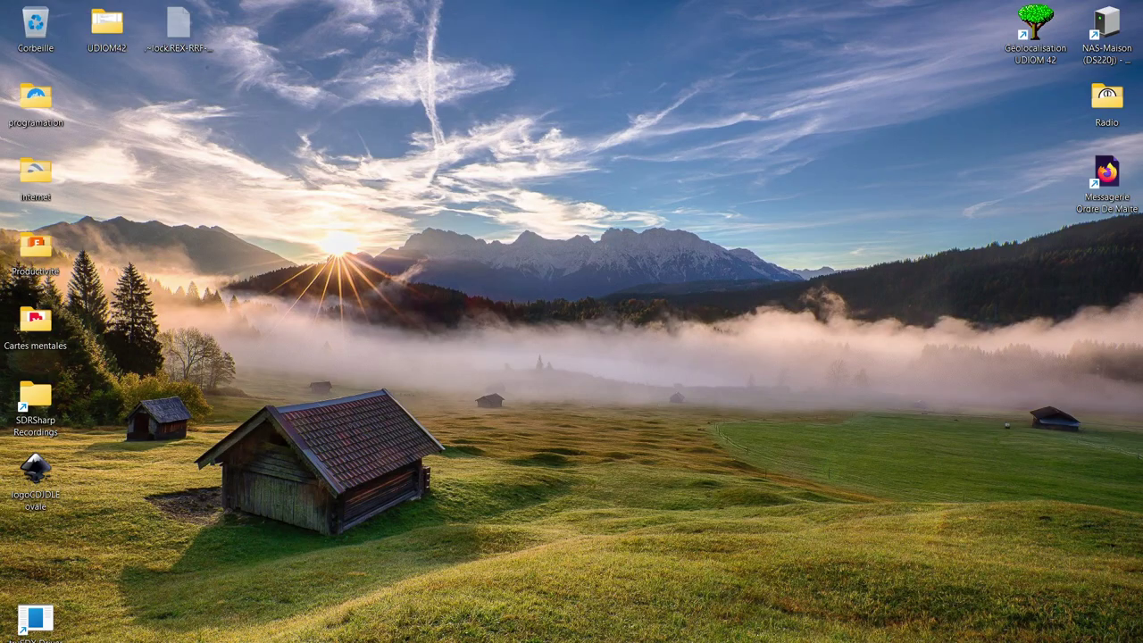
key("super")
type("js")
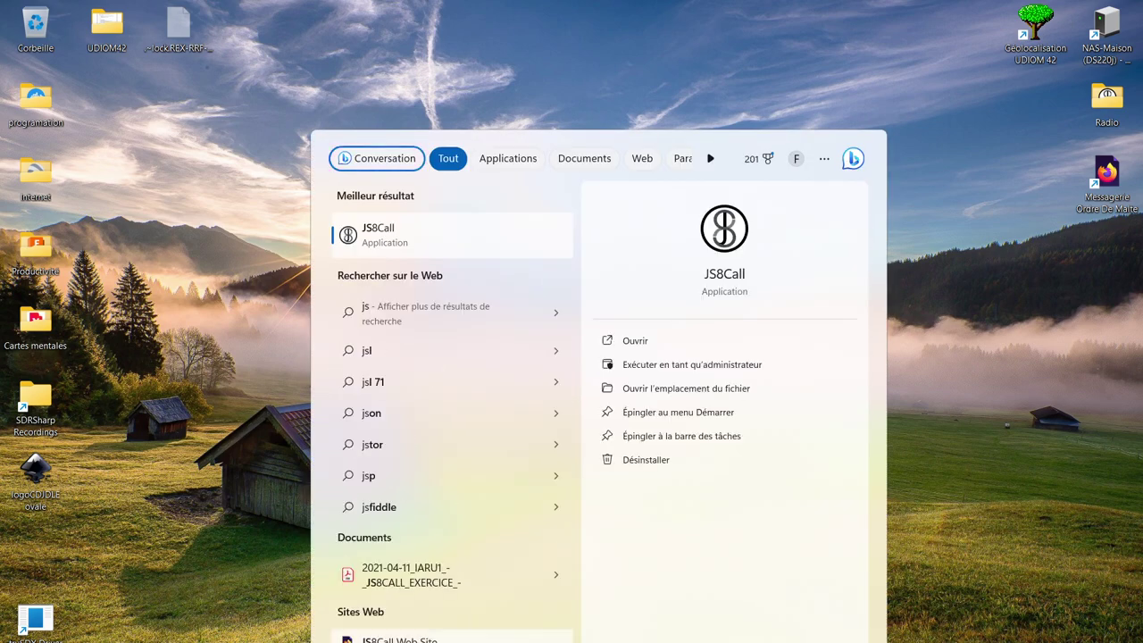
left_click(723, 279)
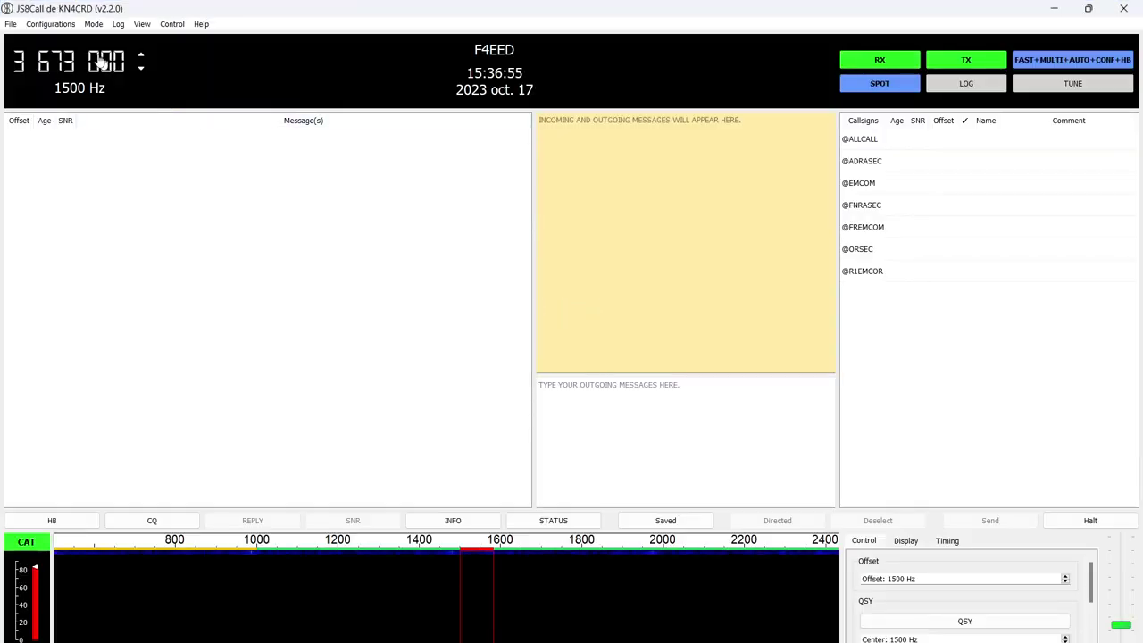
Step: Open the JS8Call settings and examine the radio's rig options and CAT control parameters
left_click(13, 24)
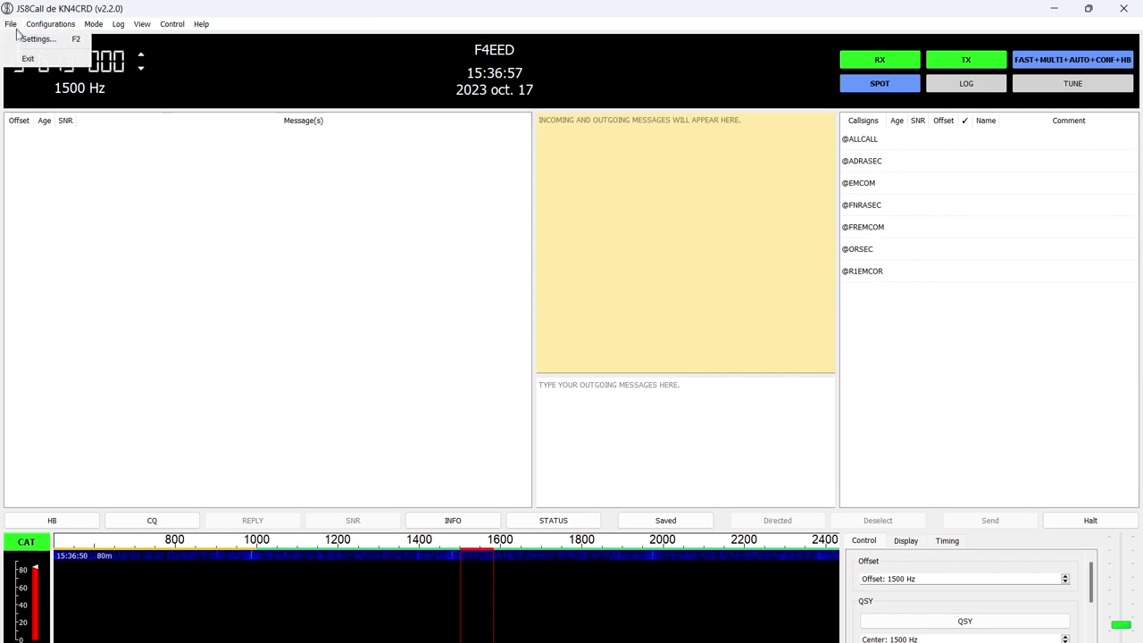
left_click(49, 43)
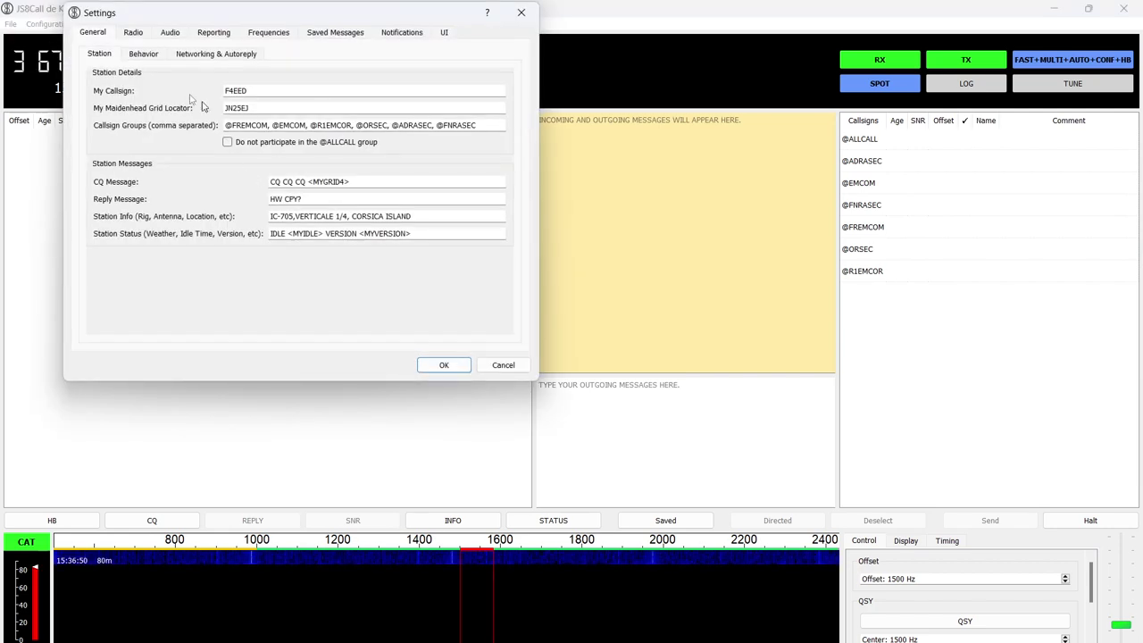
left_click(133, 36)
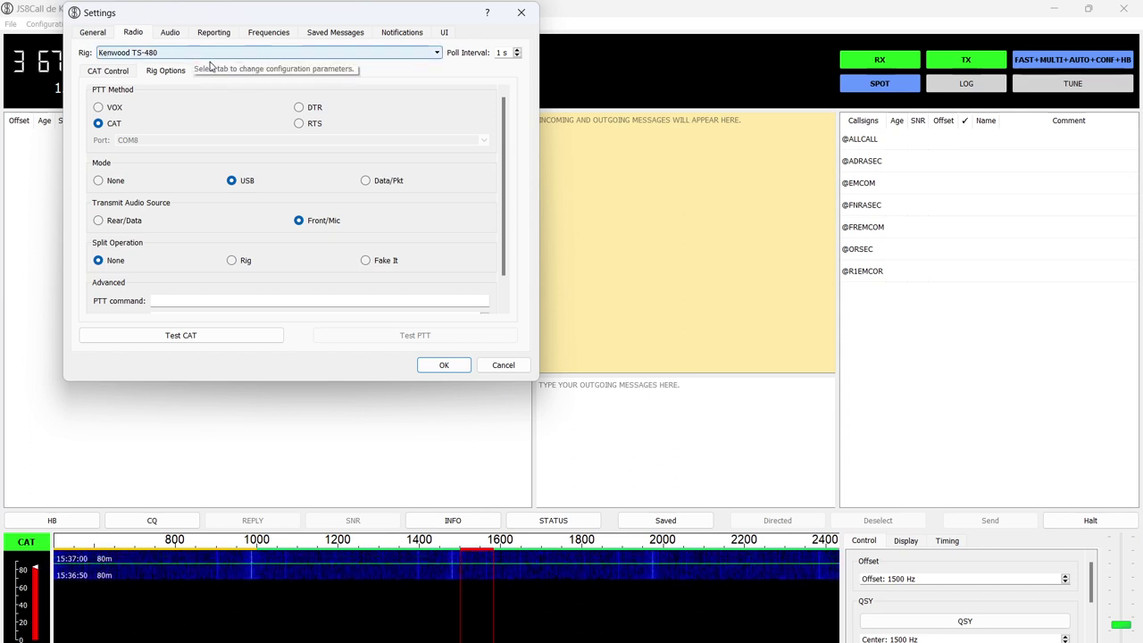
left_click(109, 73)
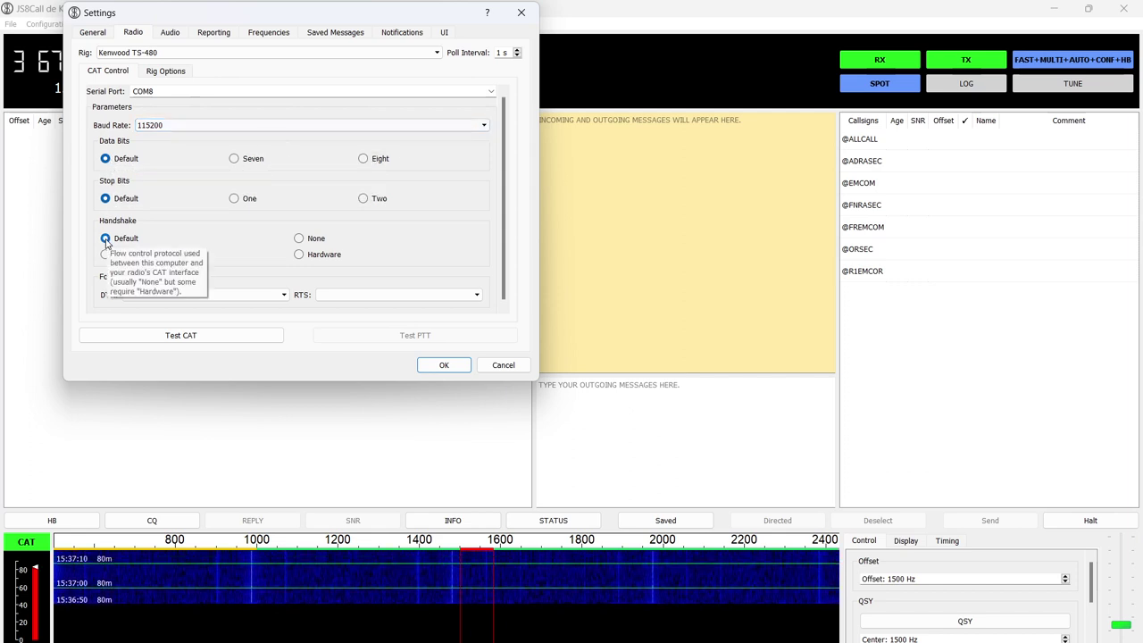
Step: Test the CAT connection, set the modulation soundcard output to CABLE Input (VB-Audio Virtual Cable) and accept the settings
left_click(190, 335)
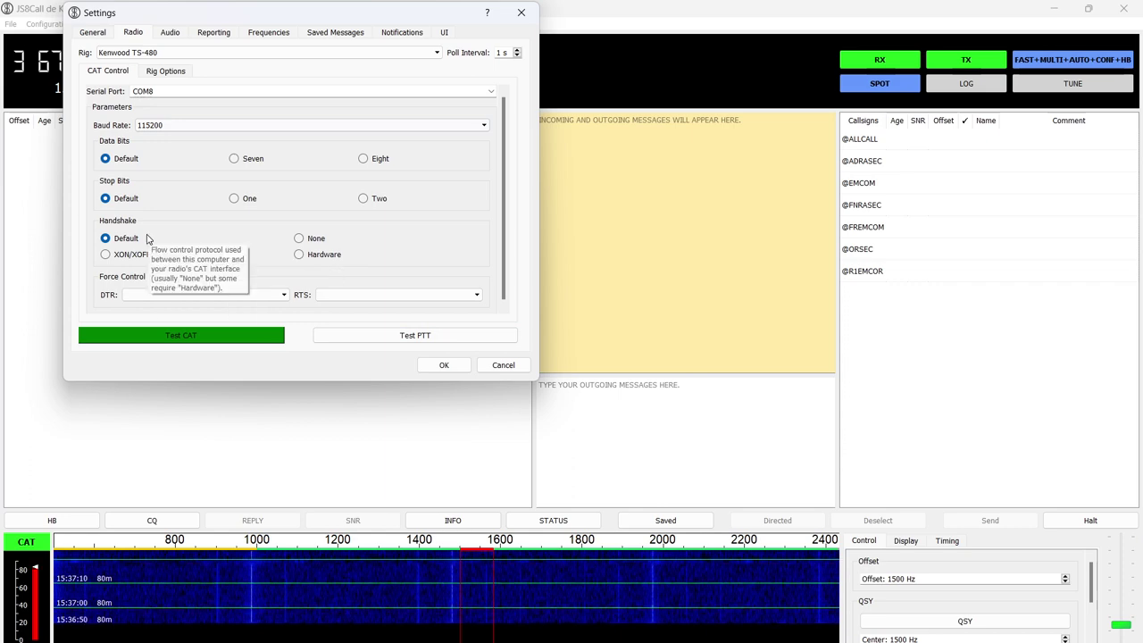
left_click(176, 75)
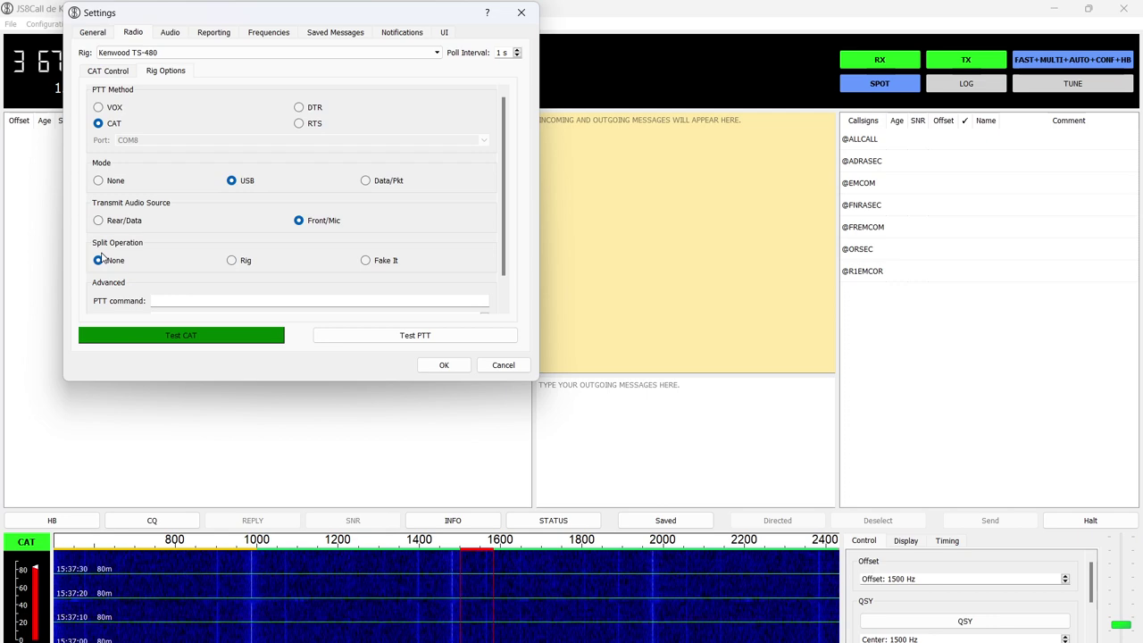
left_click(170, 34)
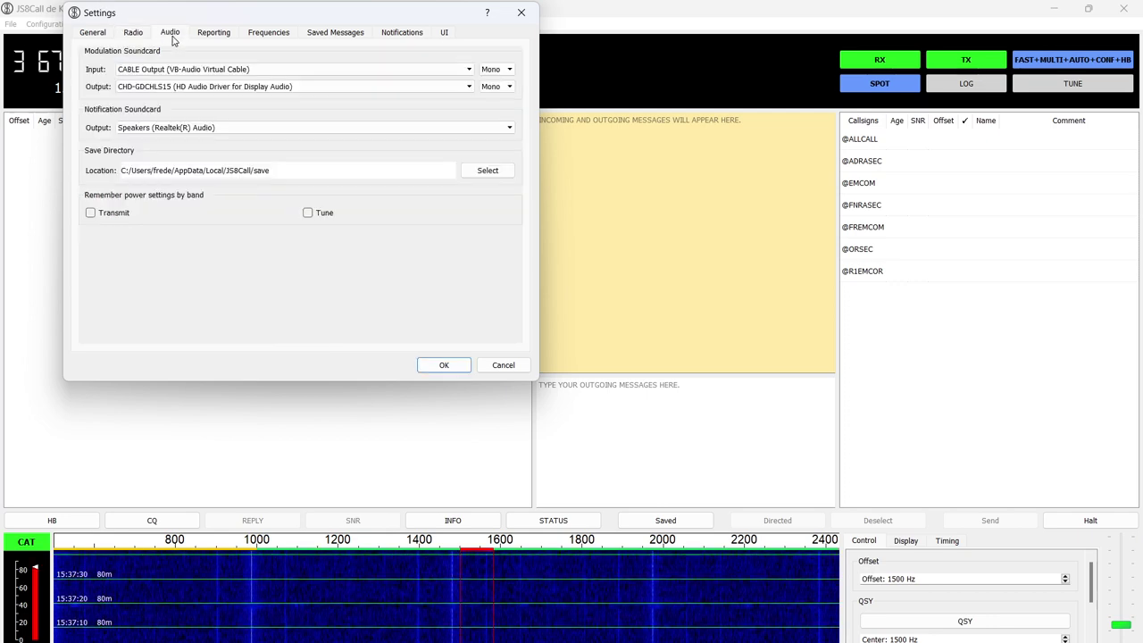
left_click(257, 88)
left_click(165, 118)
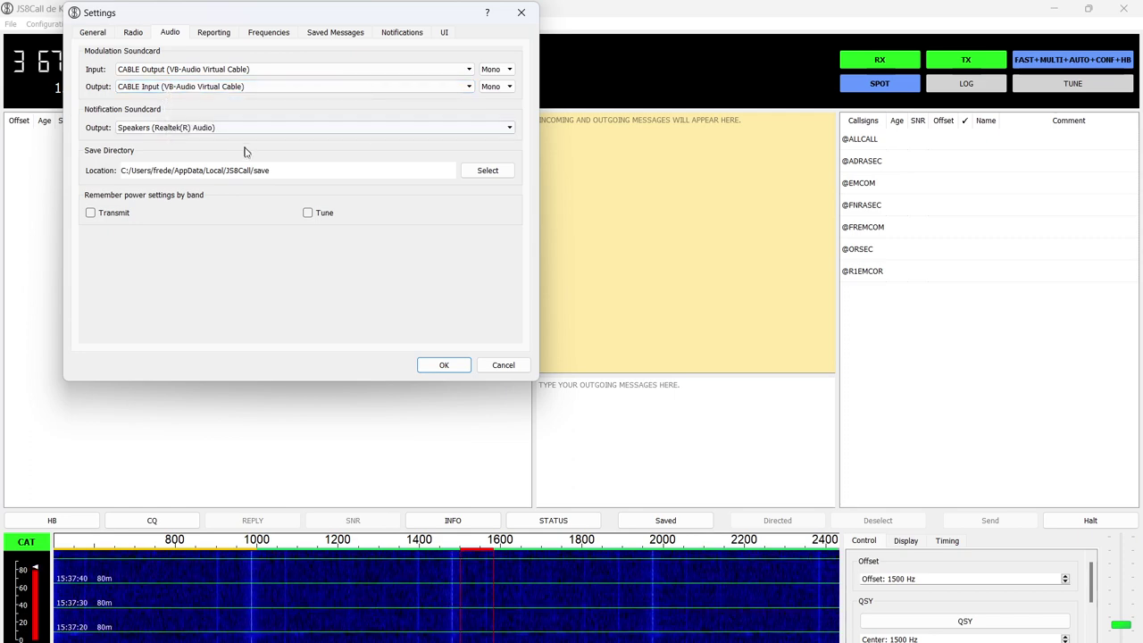
left_click(444, 365)
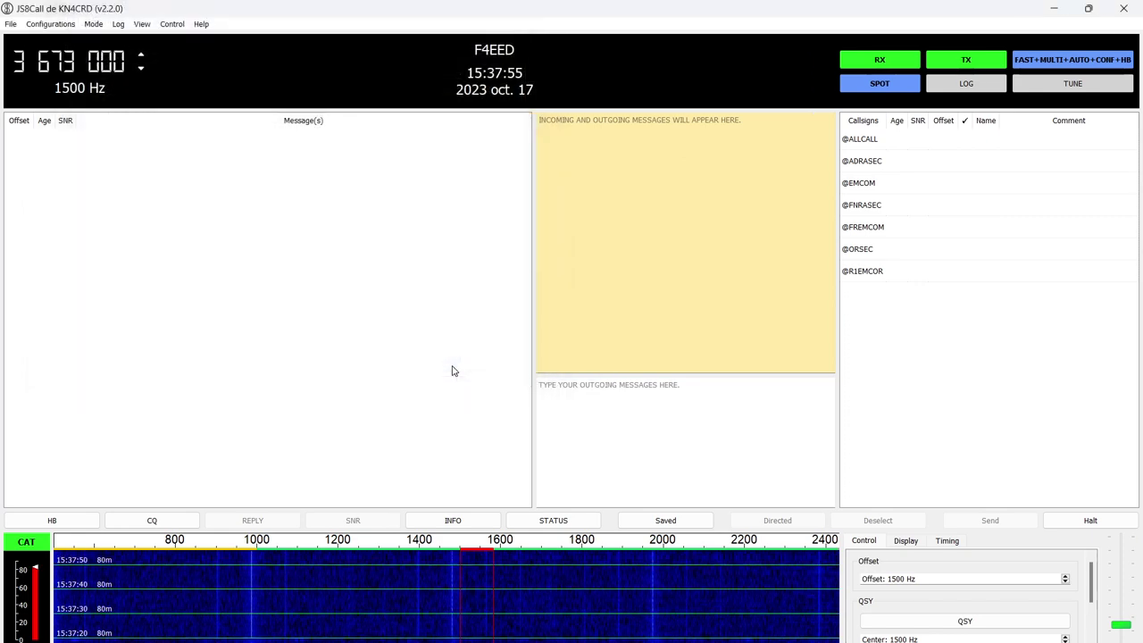
Step: Test rig control by switching to the 40m frequency 7,078 000 and the 30m frequency 10,130 000, and quit JS8Call
left_click(41, 72)
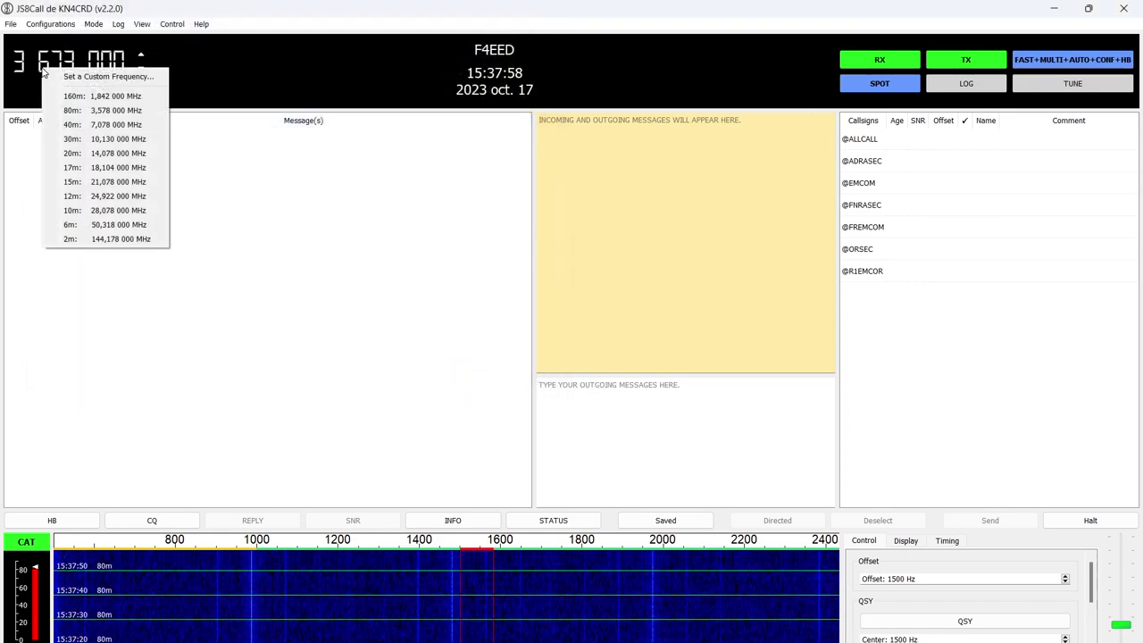
left_click(100, 125)
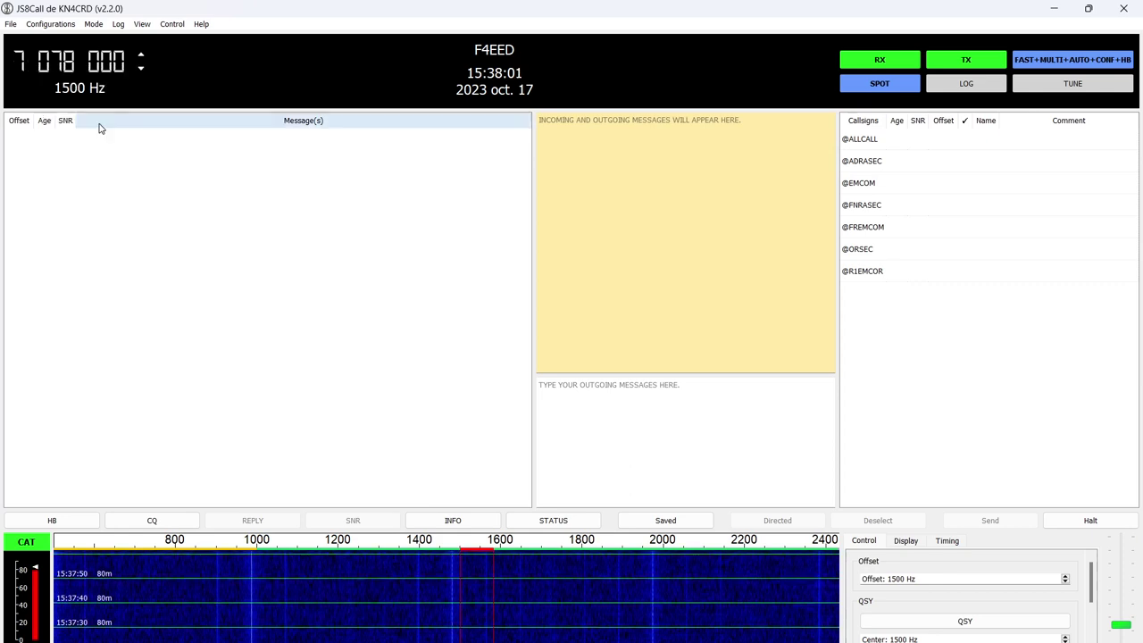
left_click(65, 67)
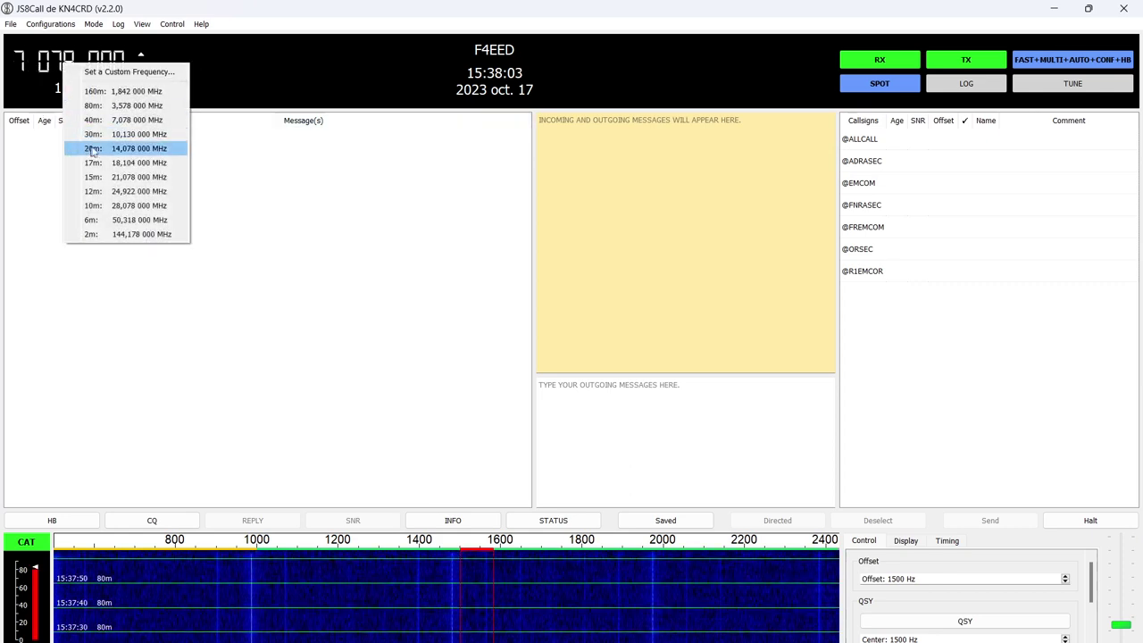
left_click(119, 139)
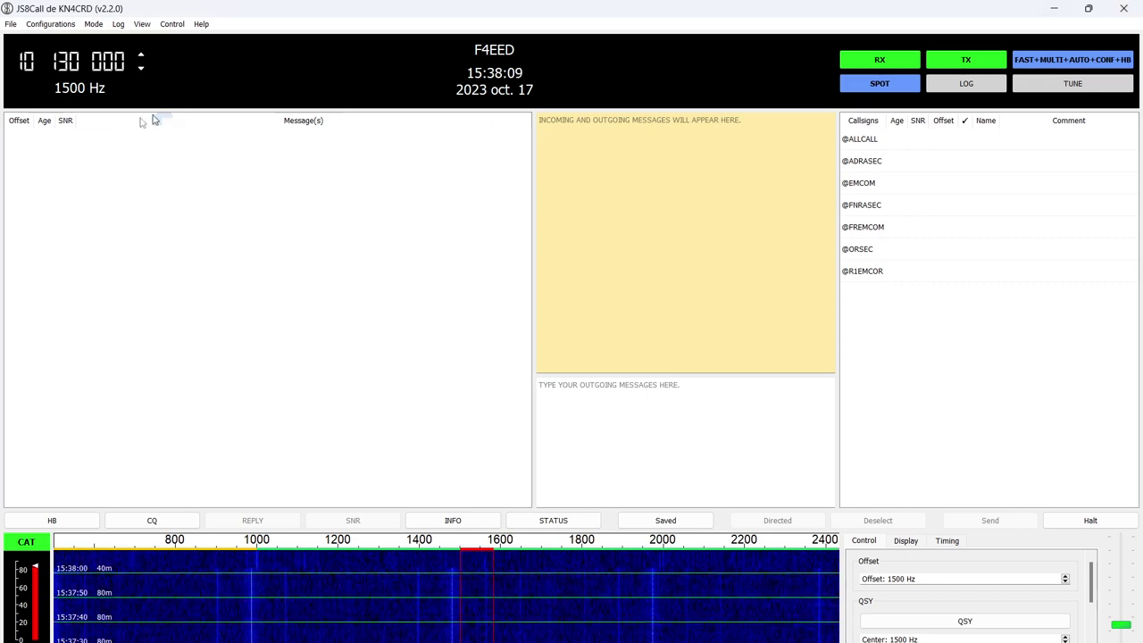
left_click(1122, 11)
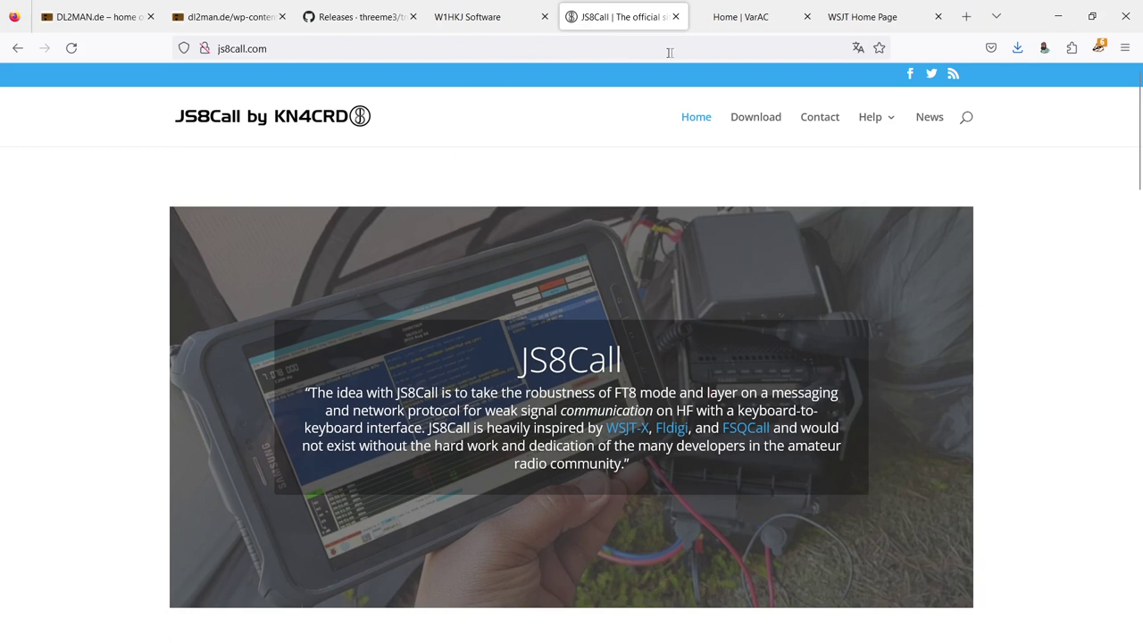
Step: Bring up the VarAC website in the browser, search the computer for VarAC and launch it
left_click(745, 18)
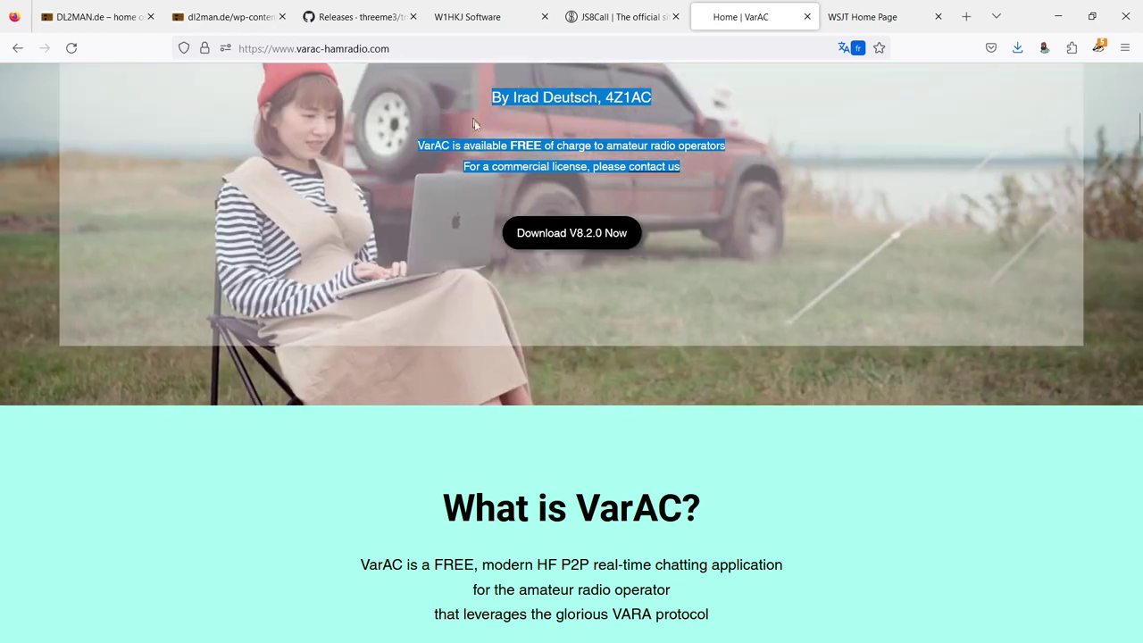
key("super")
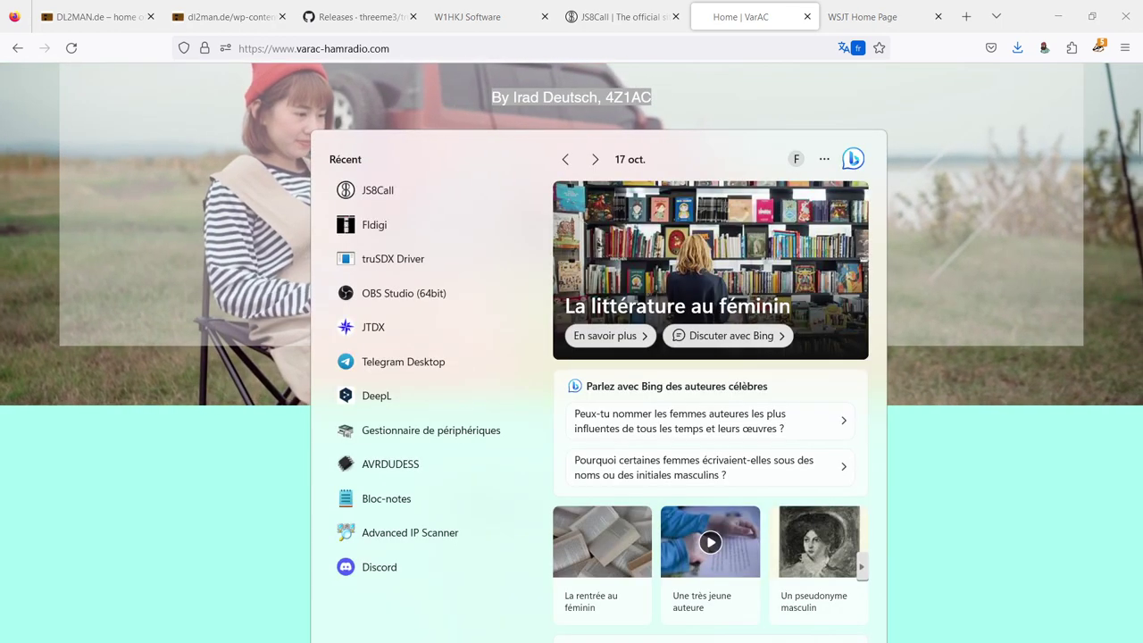
type("vara")
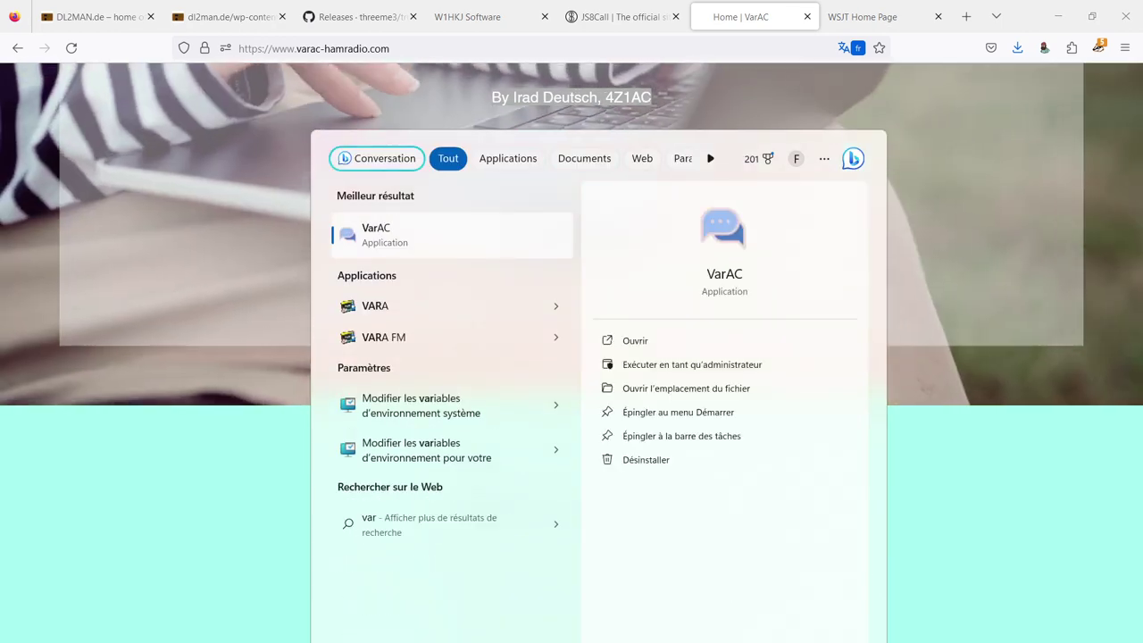
left_click(724, 278)
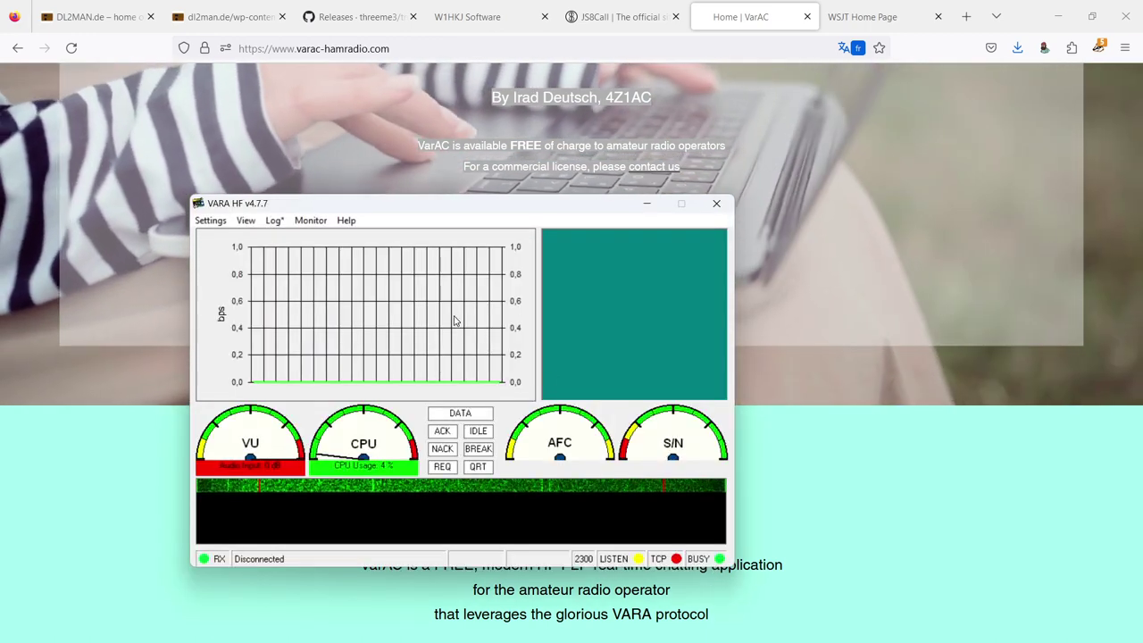
Step: Examine the input and output devices in the VARA HF sound card settings and close them
left_click(212, 223)
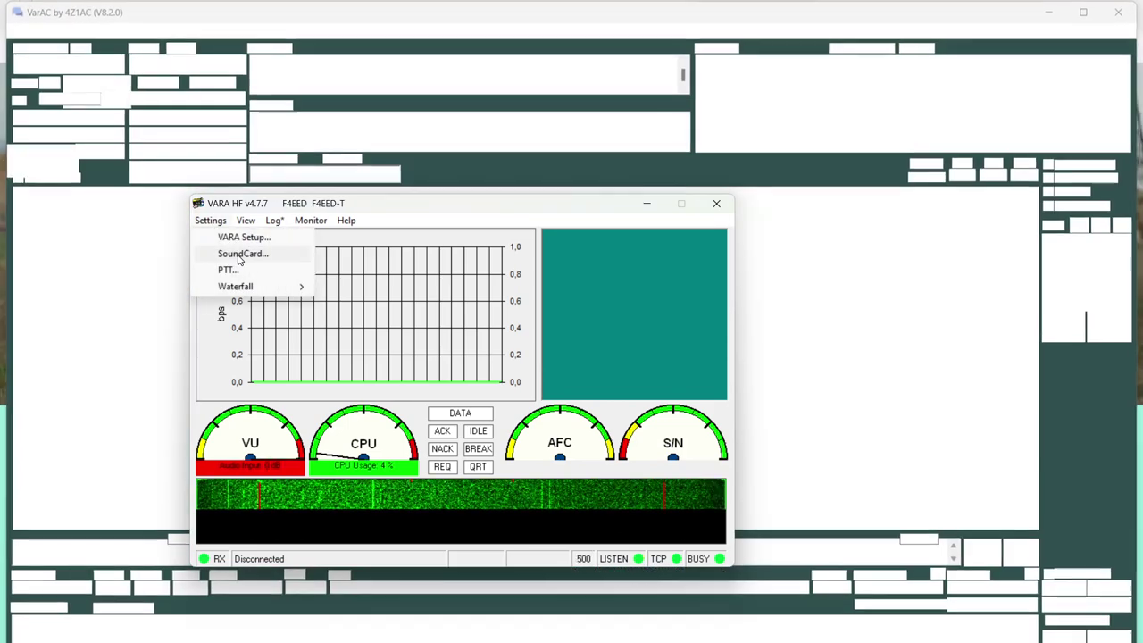
left_click(238, 256)
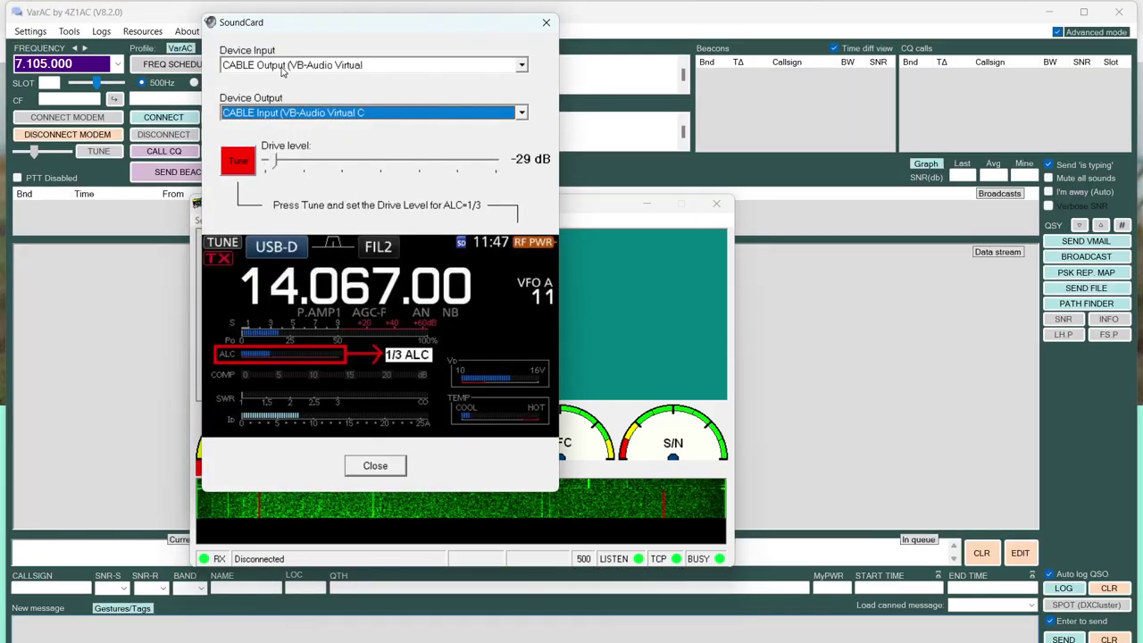
left_click(375, 465)
left_click(212, 221)
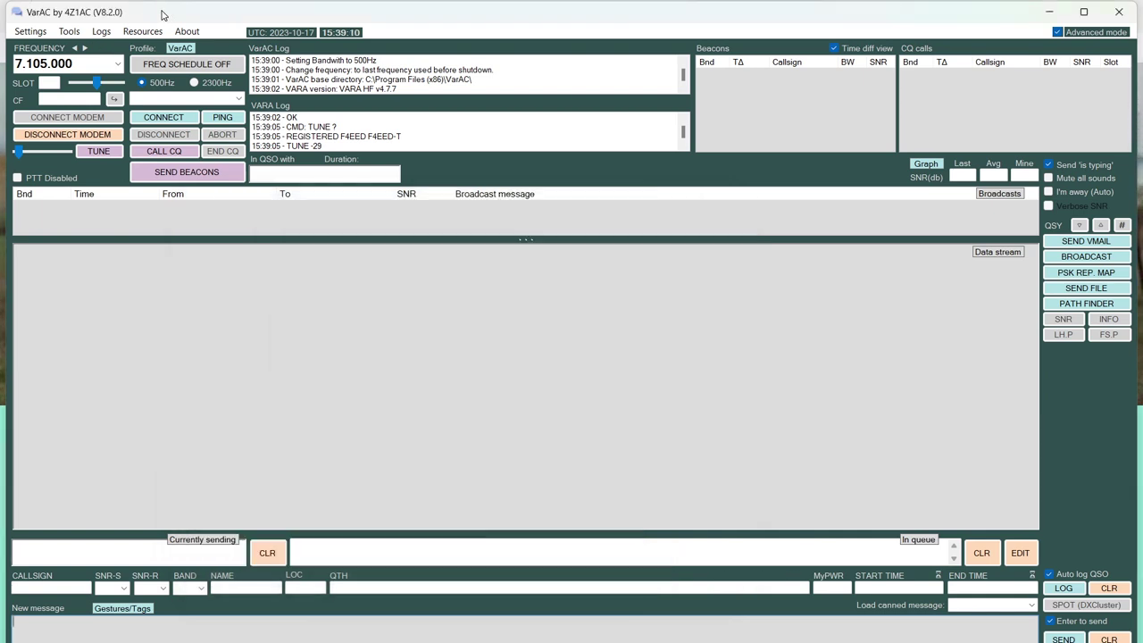
Step: Open VarAC's rig control and VARA configurations full-screen and examine the radio models offered for CAT PTT
left_click(29, 33)
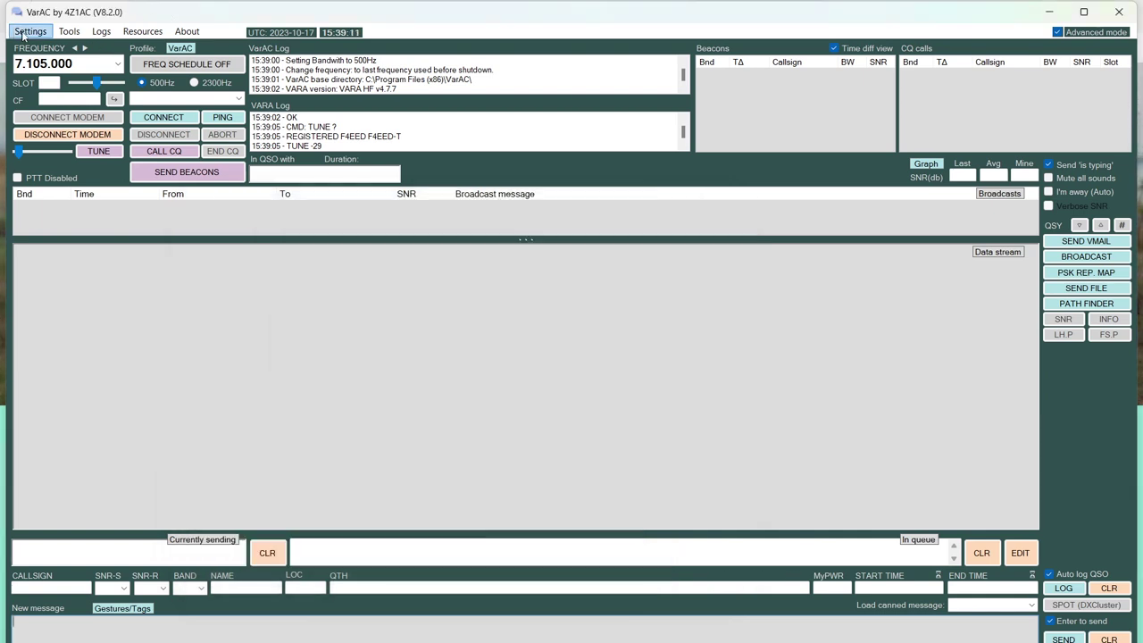
left_click(30, 33)
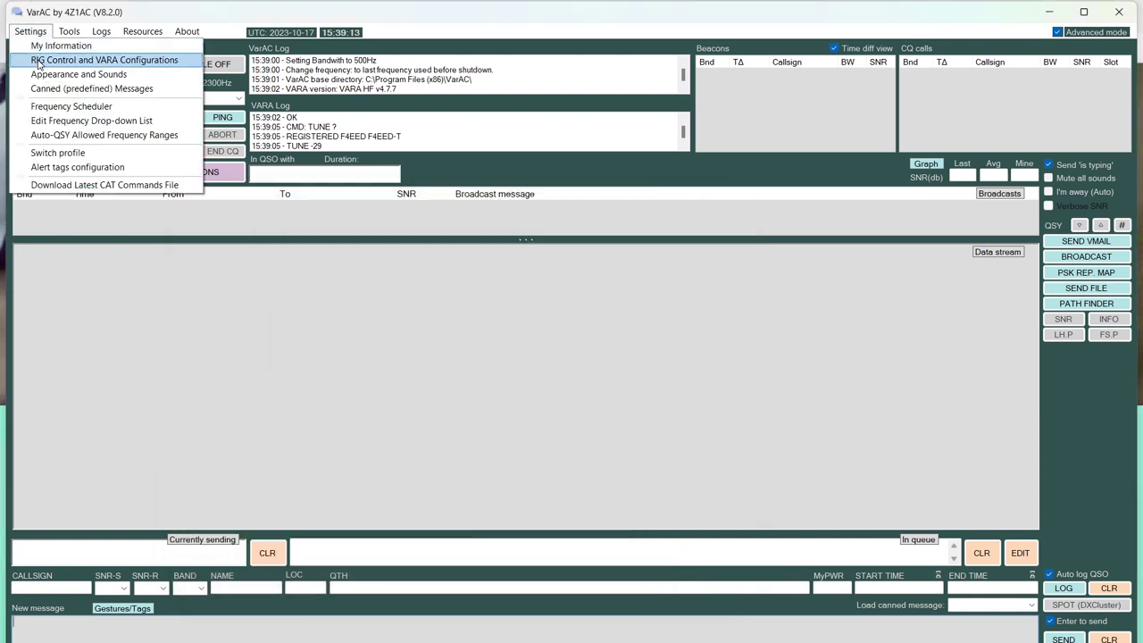
left_click(38, 61)
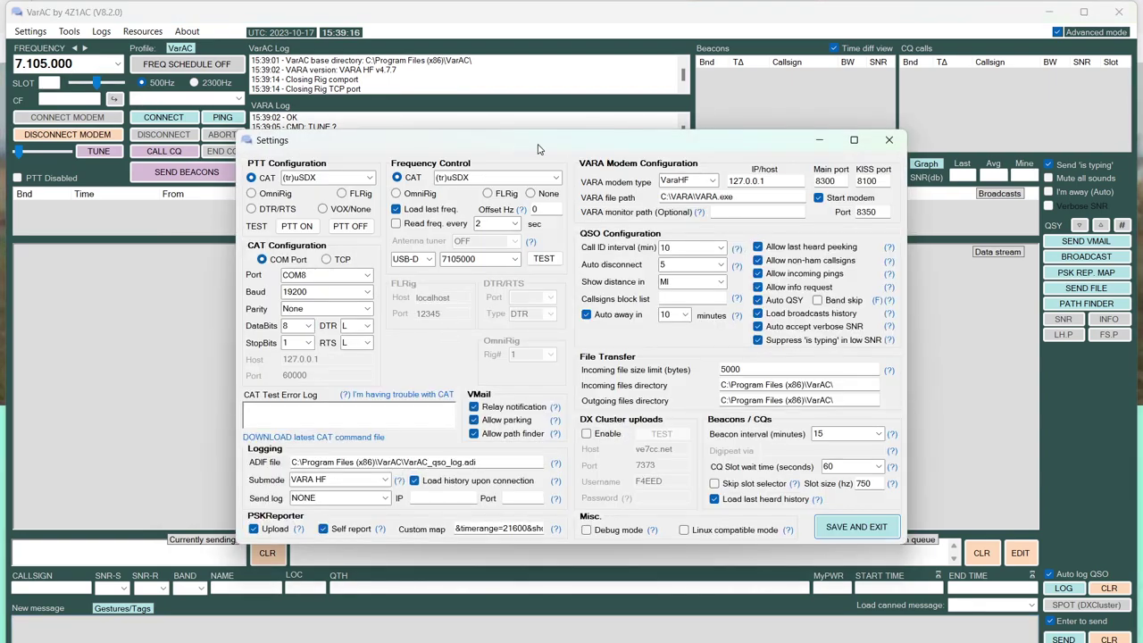
left_click(854, 140)
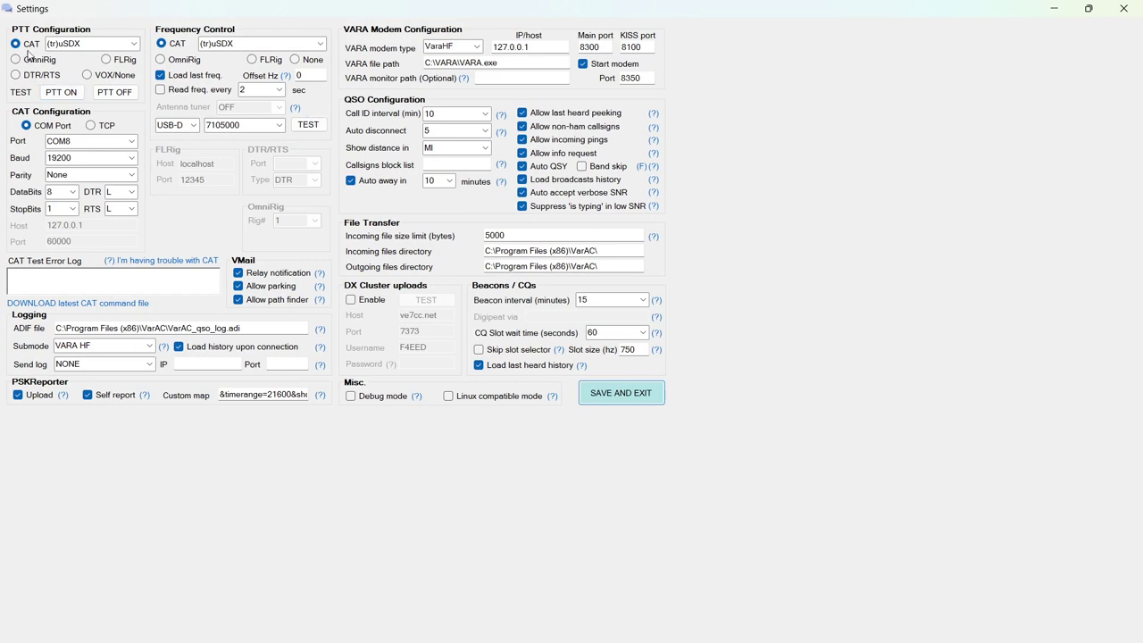
left_click(135, 45)
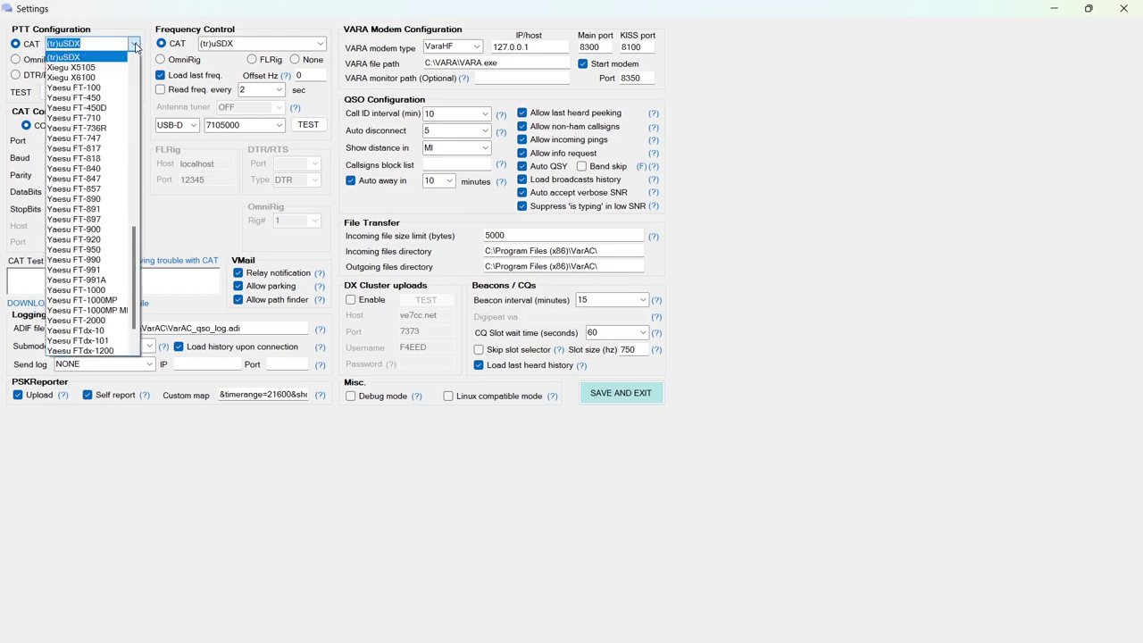
left_click(135, 45)
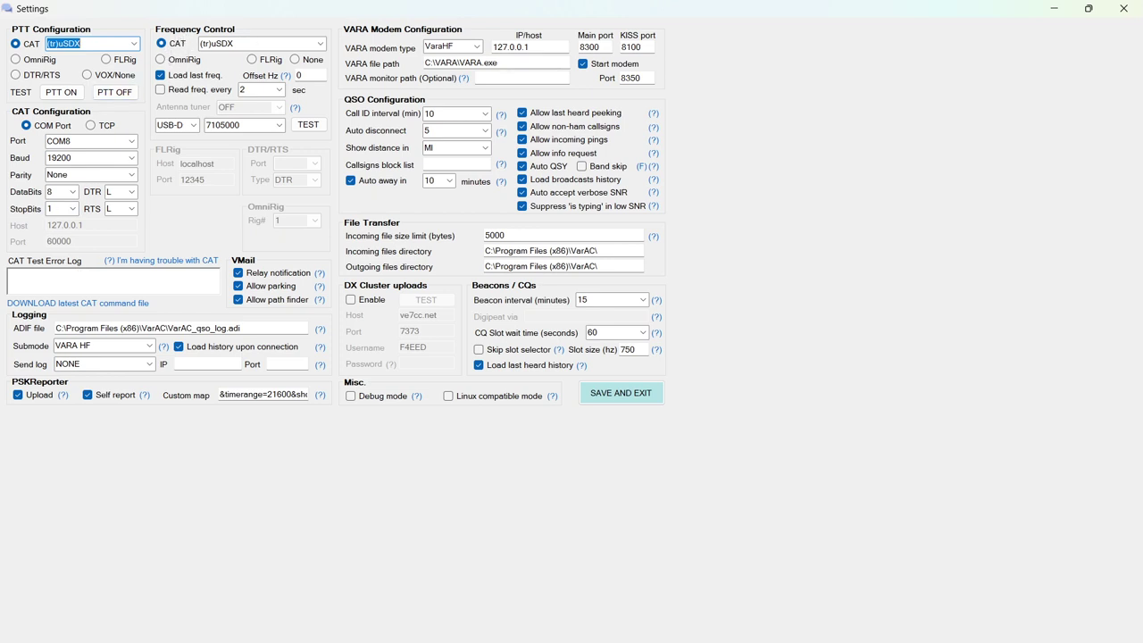
Step: Test CAT frequency control with mode USB-D and frequency 14105000, and save the configuration
left_click(193, 132)
left_click(174, 145)
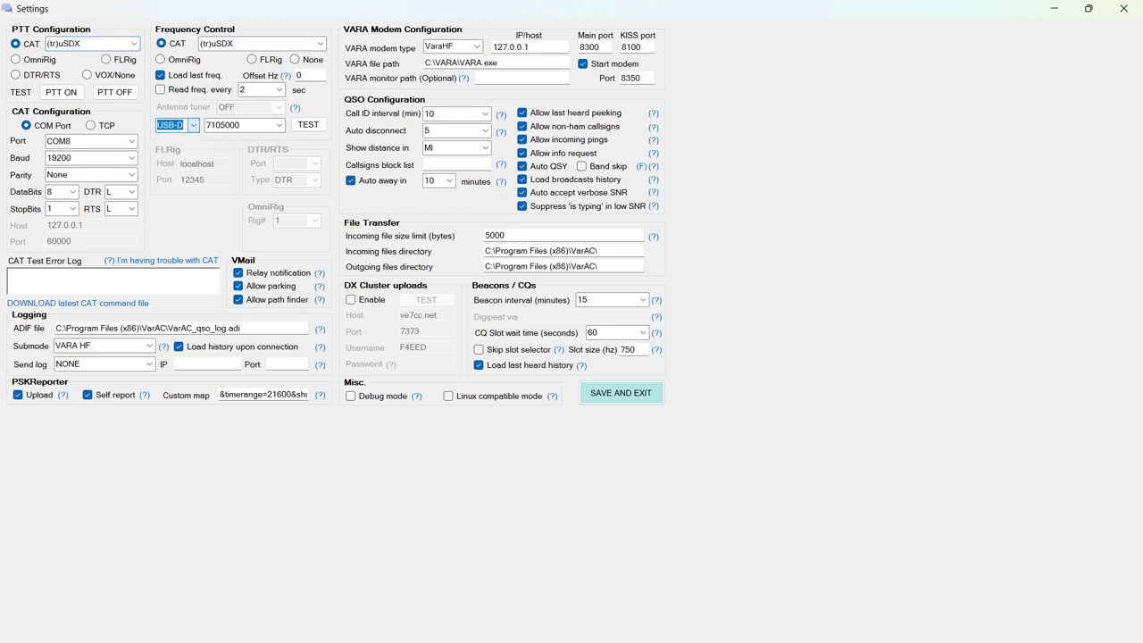
left_click(279, 125)
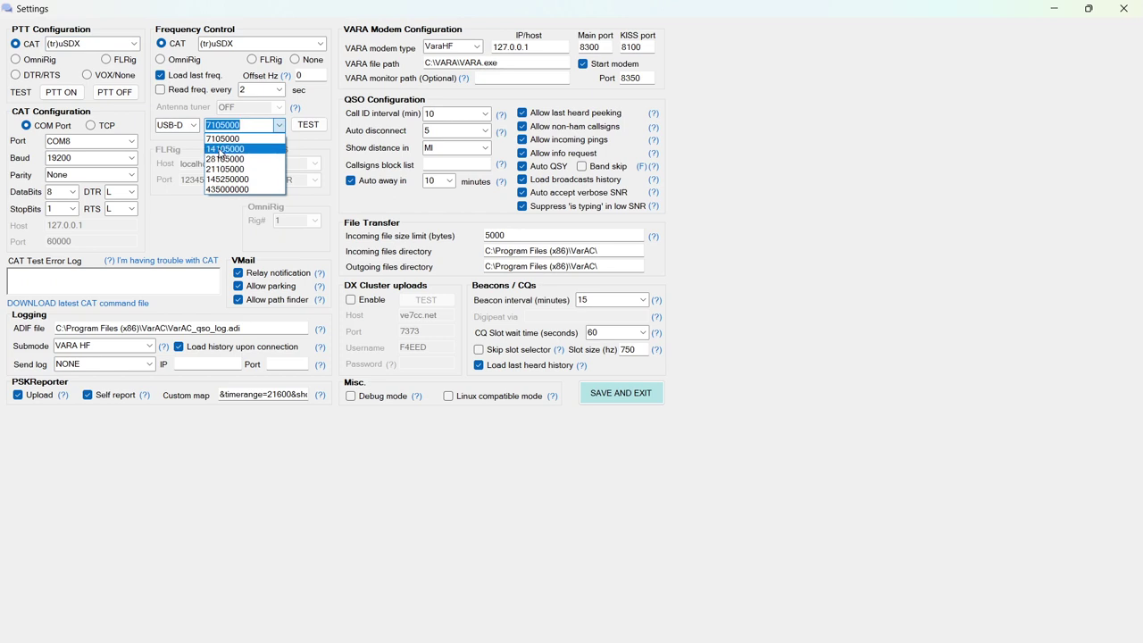
left_click(241, 146)
left_click(306, 127)
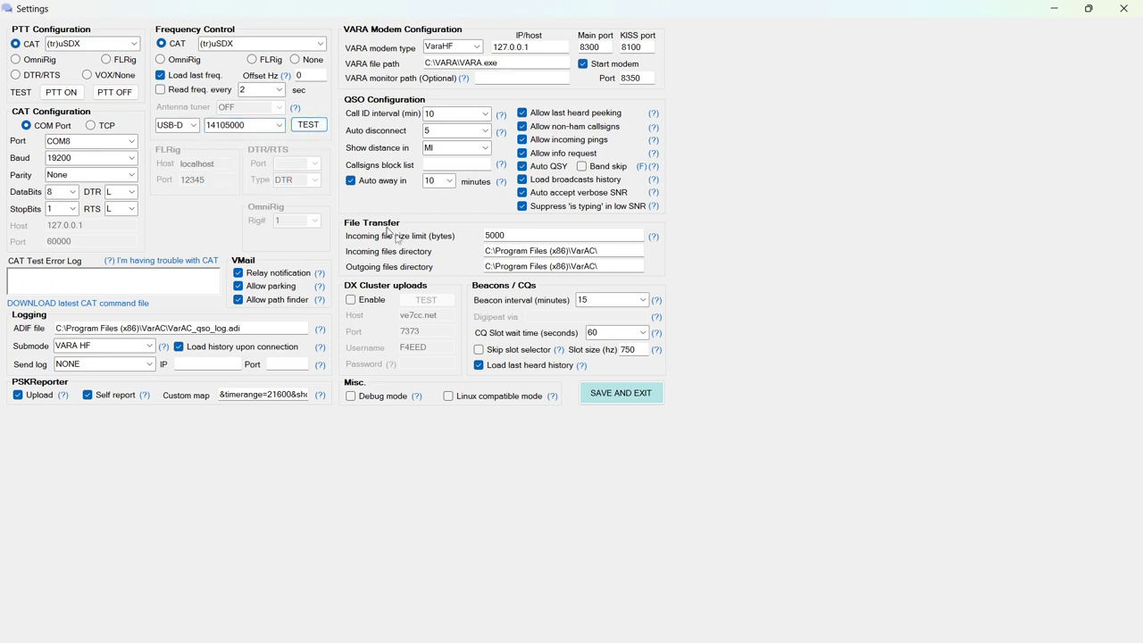
left_click(618, 393)
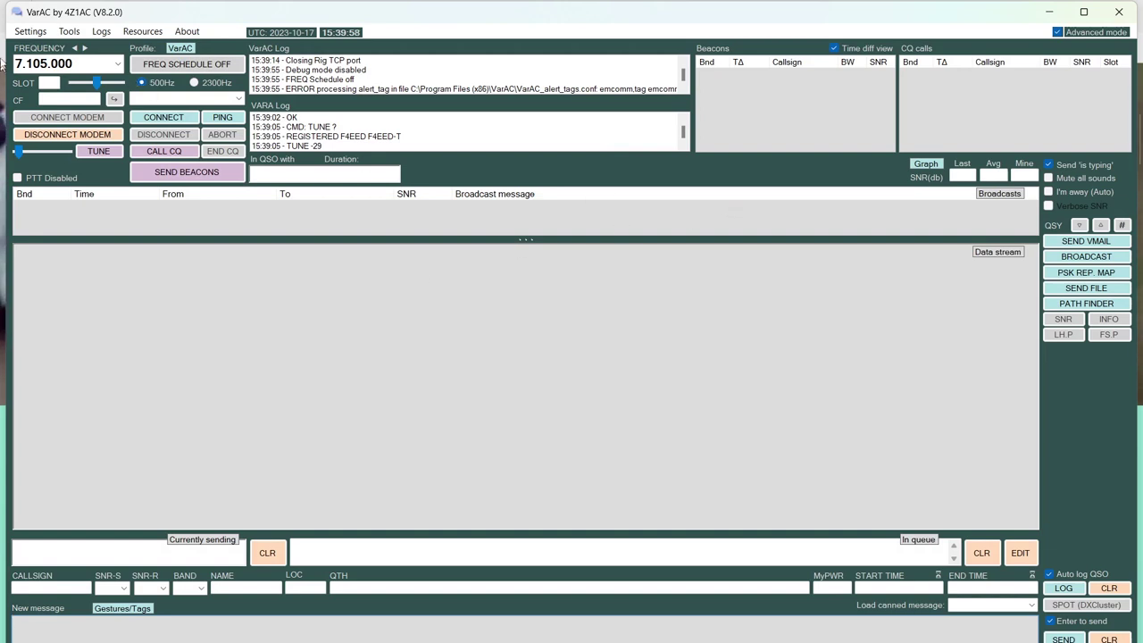
Step: Change the VarAC frequency to 5.355.000 and quit VarAC
left_click(117, 63)
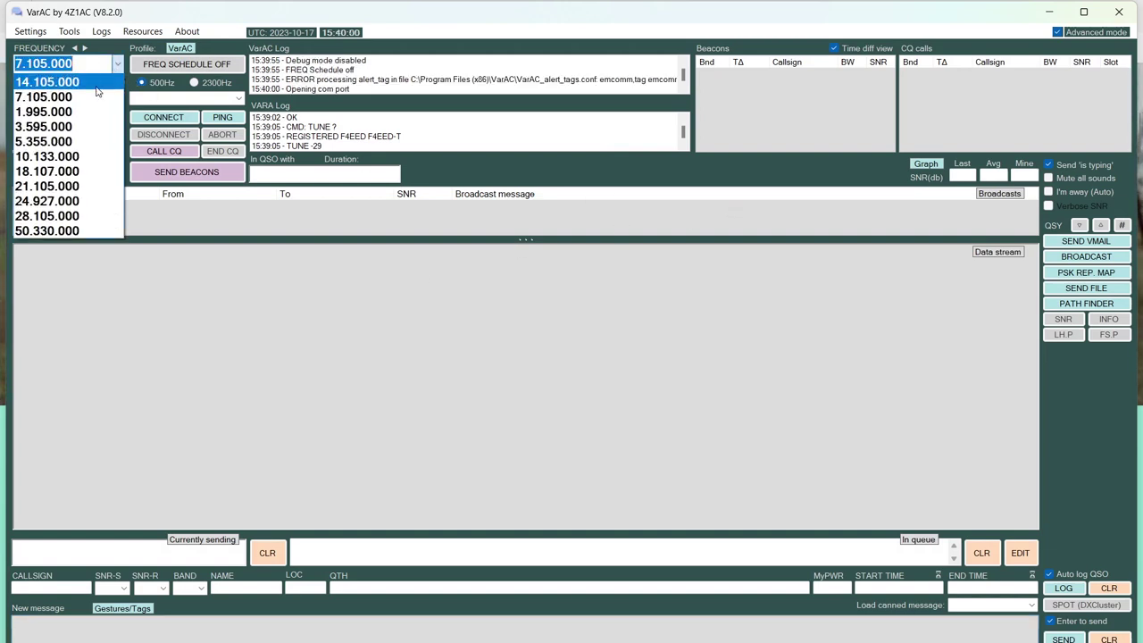
left_click(64, 143)
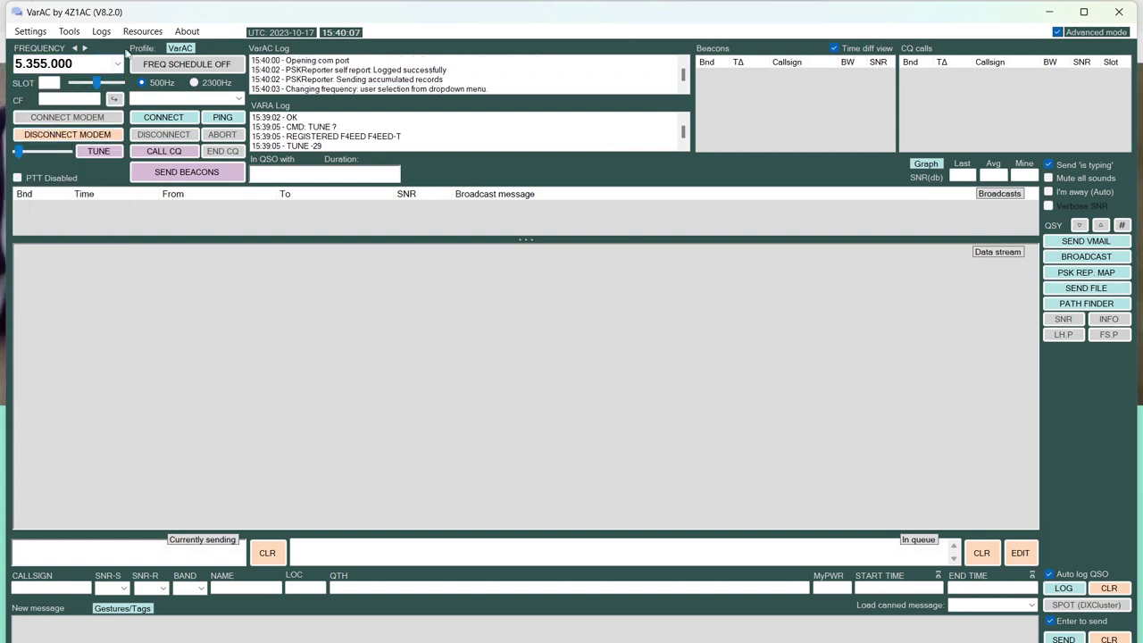
left_click(1132, 12)
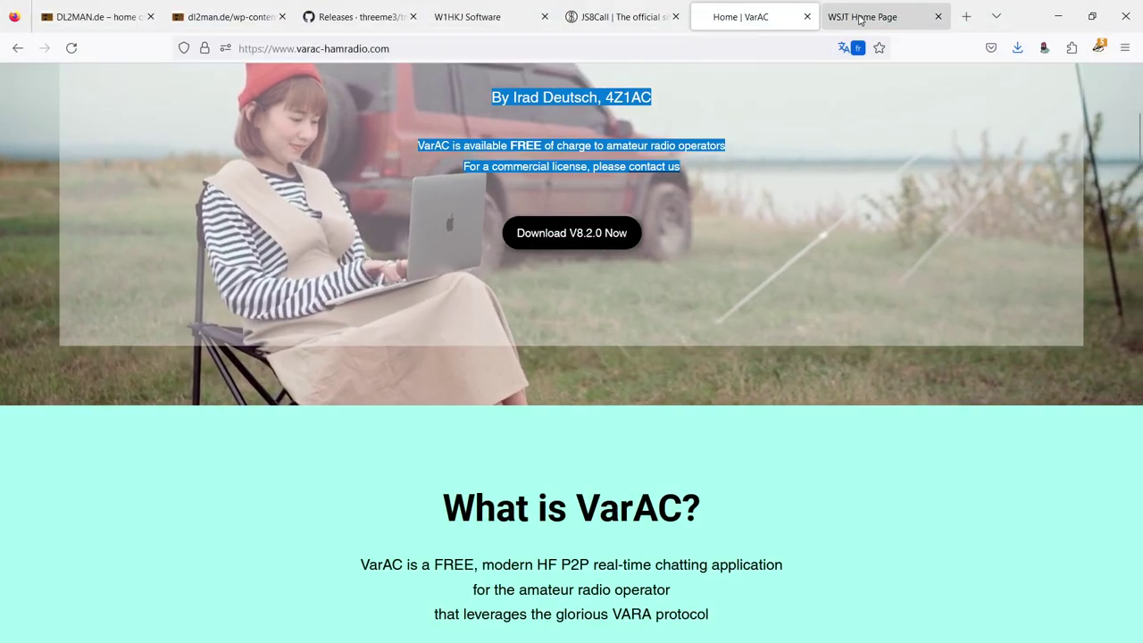
Step: Bring up the WSJT-X web page in the browser, search the computer for "wsj" and launch wsjtx
left_click(860, 20)
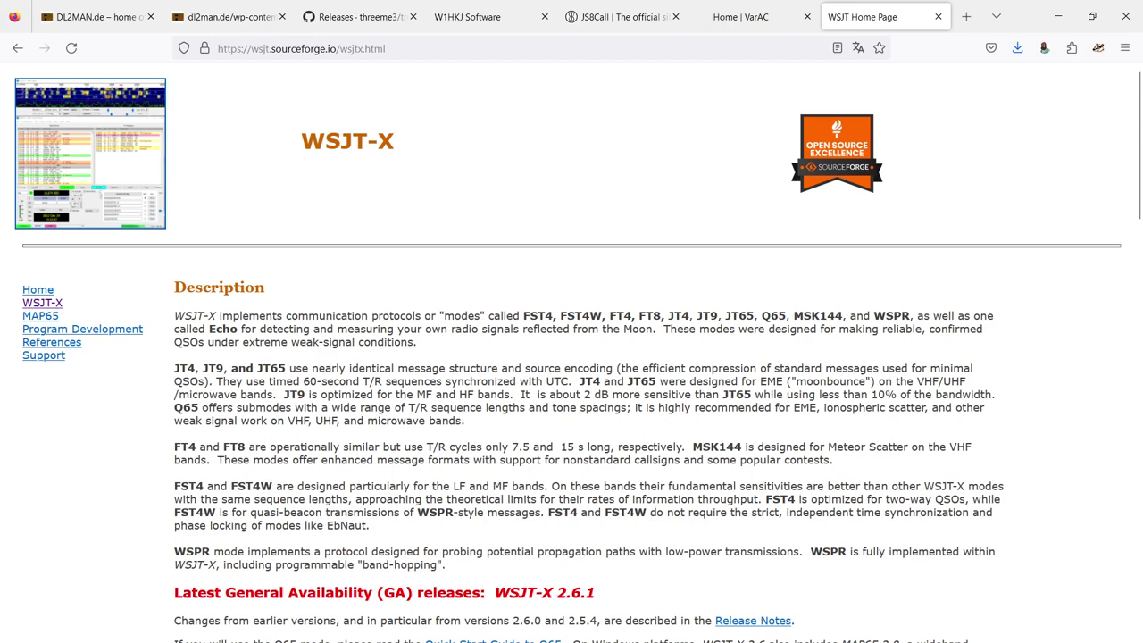
key("super")
type("ws")
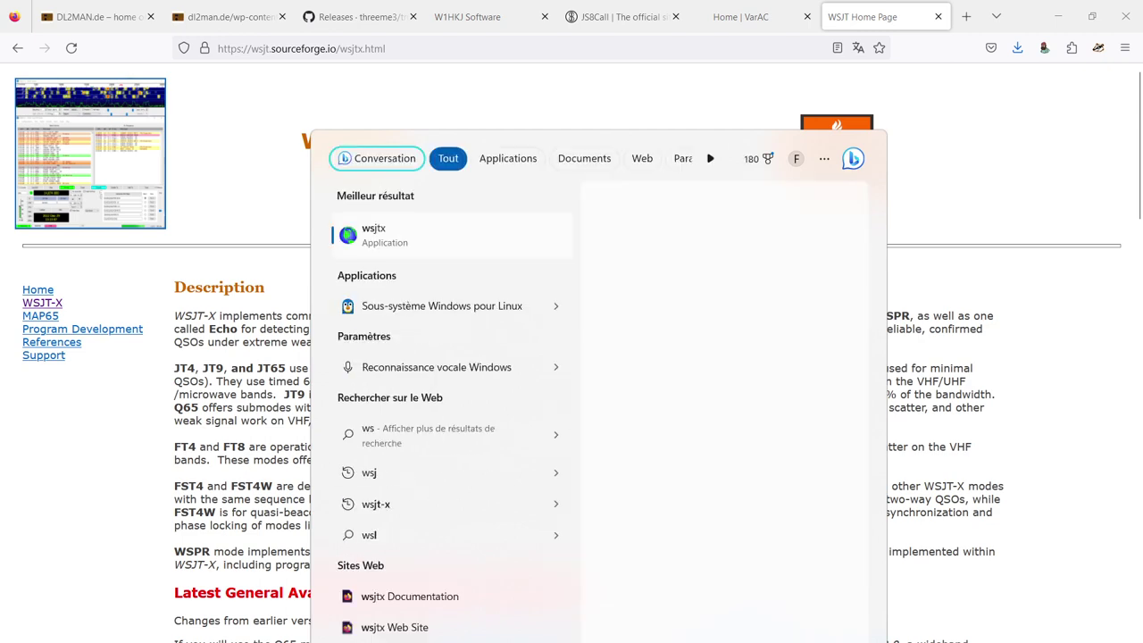
type("j")
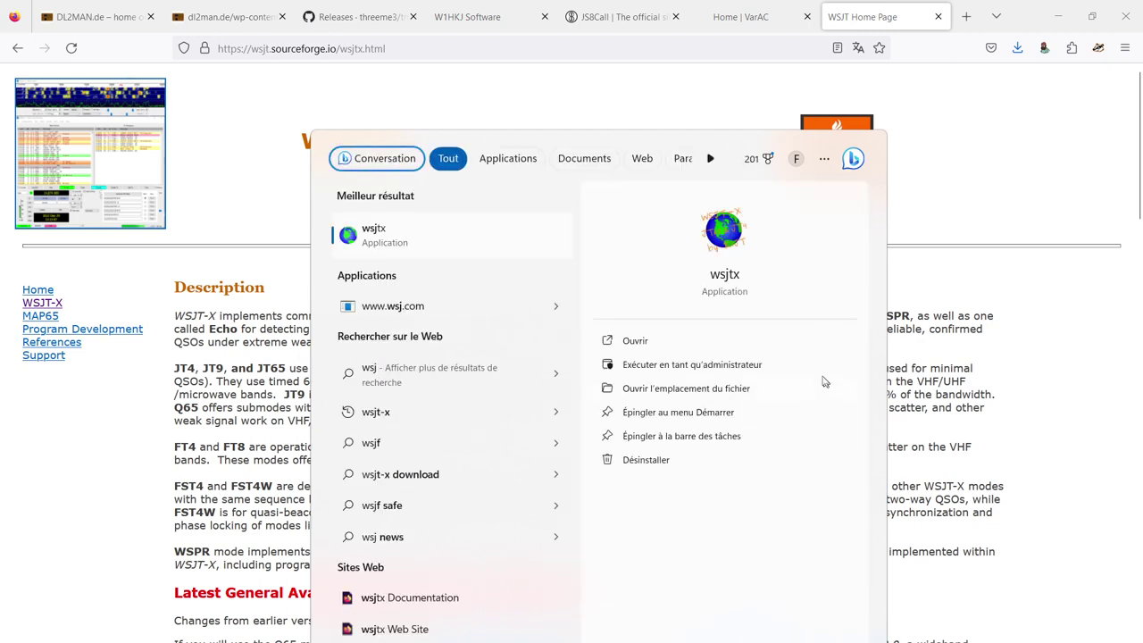
left_click(728, 291)
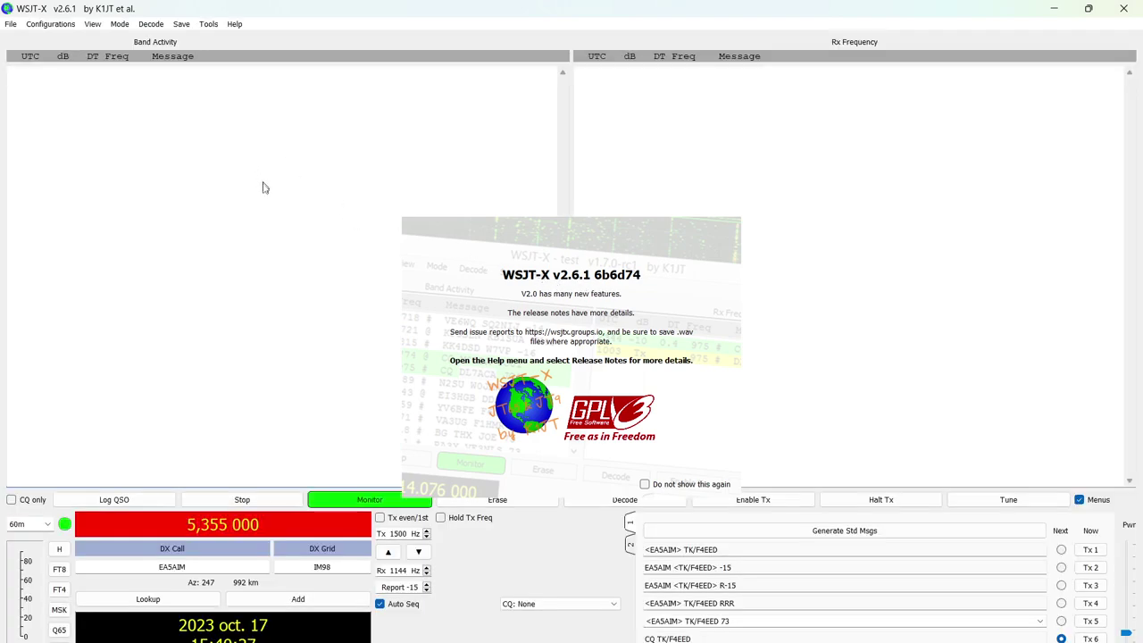
Step: Check the available configurations, open the WSJT-X settings clear of the splash screen, and examine the rig, CAT and PTT parameters
left_click(50, 26)
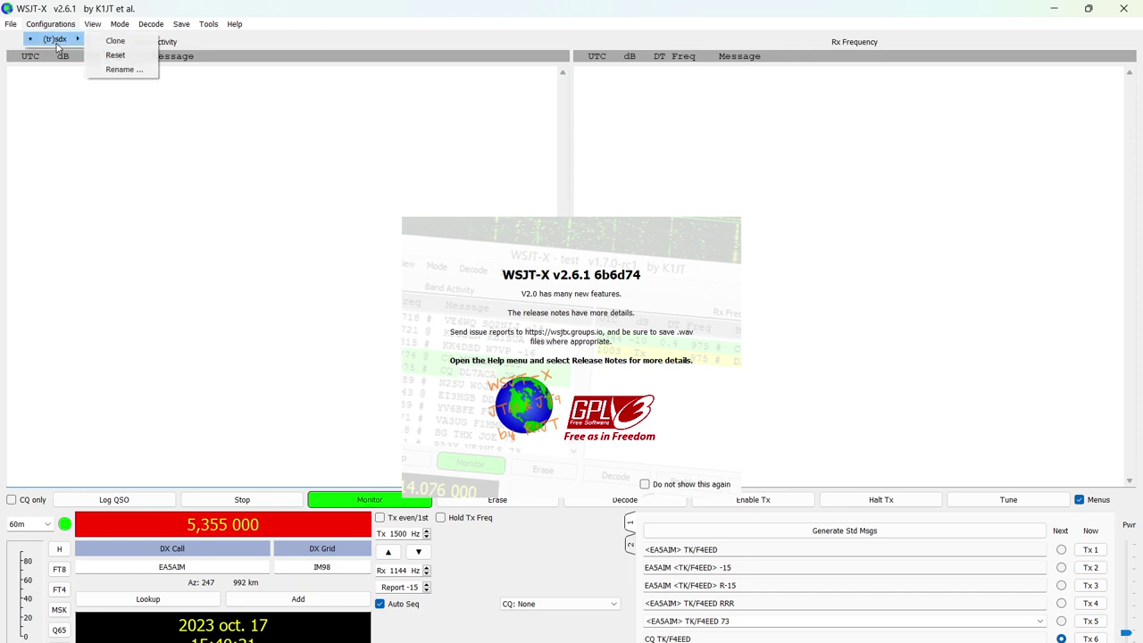
left_click(11, 24)
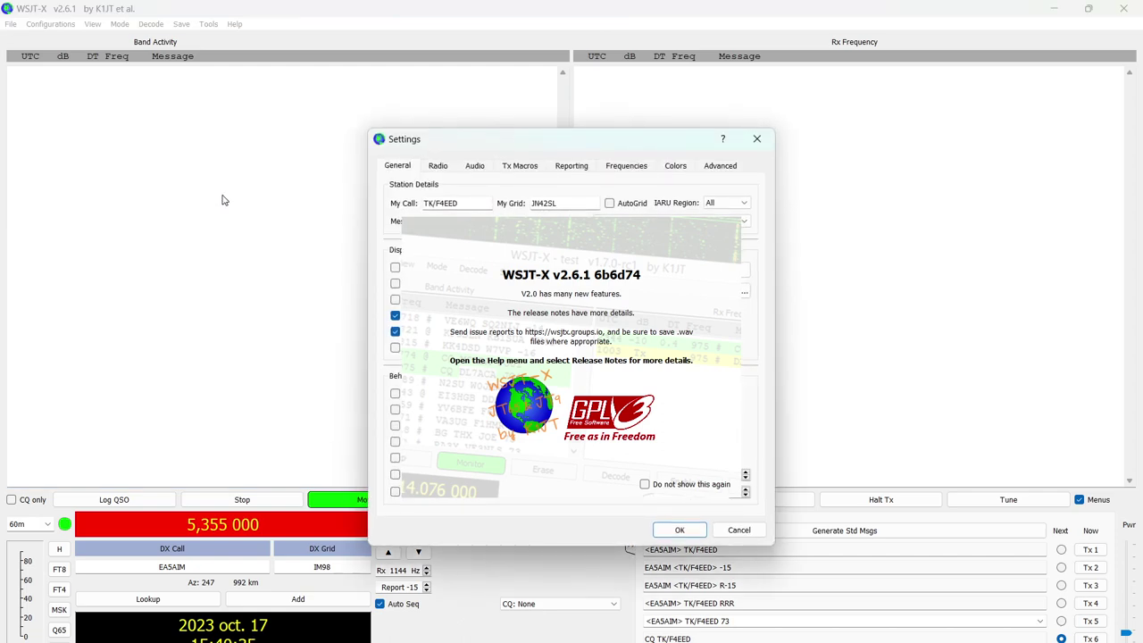
left_click_drag(514, 143, 248, 71)
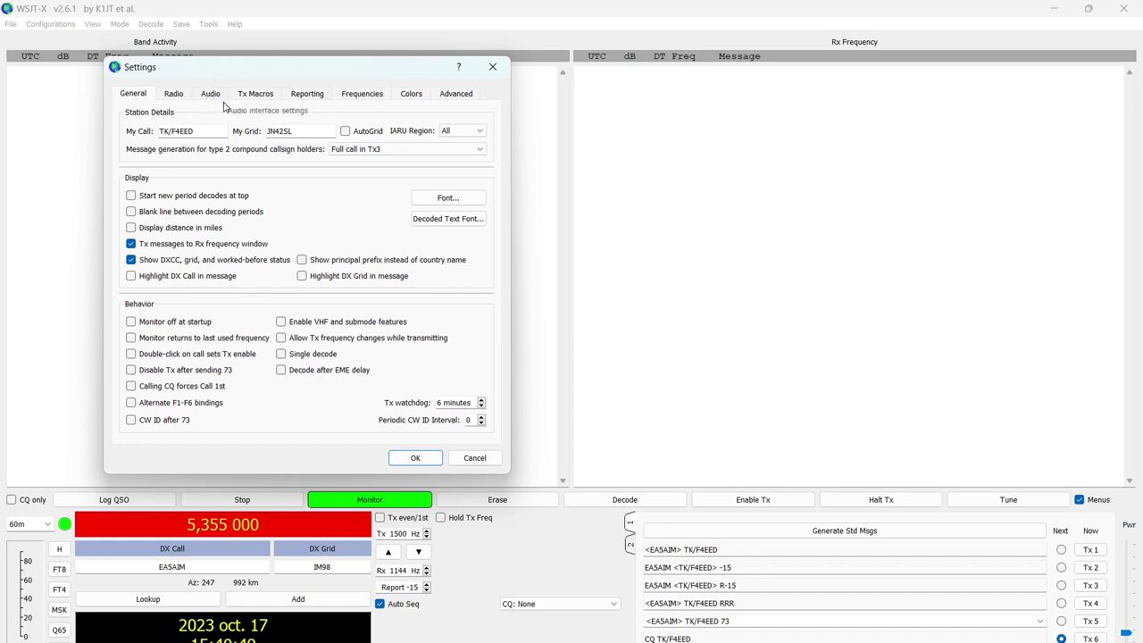
left_click(173, 94)
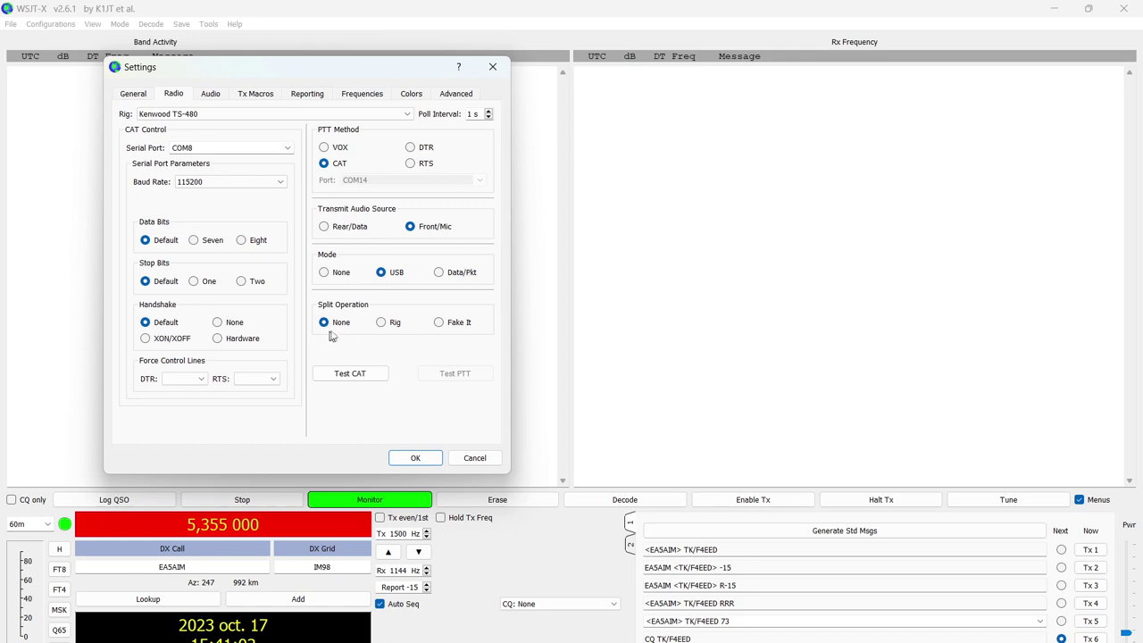
Step: Set the soundcard input to CABLE Output (VB-Audio Virtual Cable) and output to CABLE Input (VB-Audio Virtual Cable), and save the settings
left_click(210, 97)
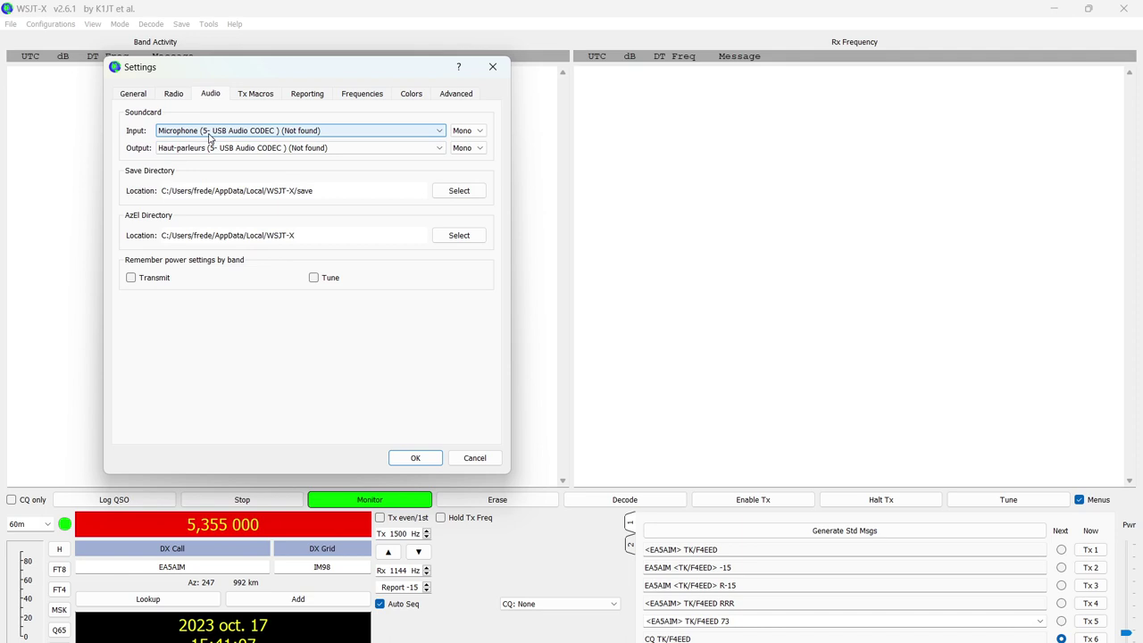
left_click(210, 134)
left_click(229, 158)
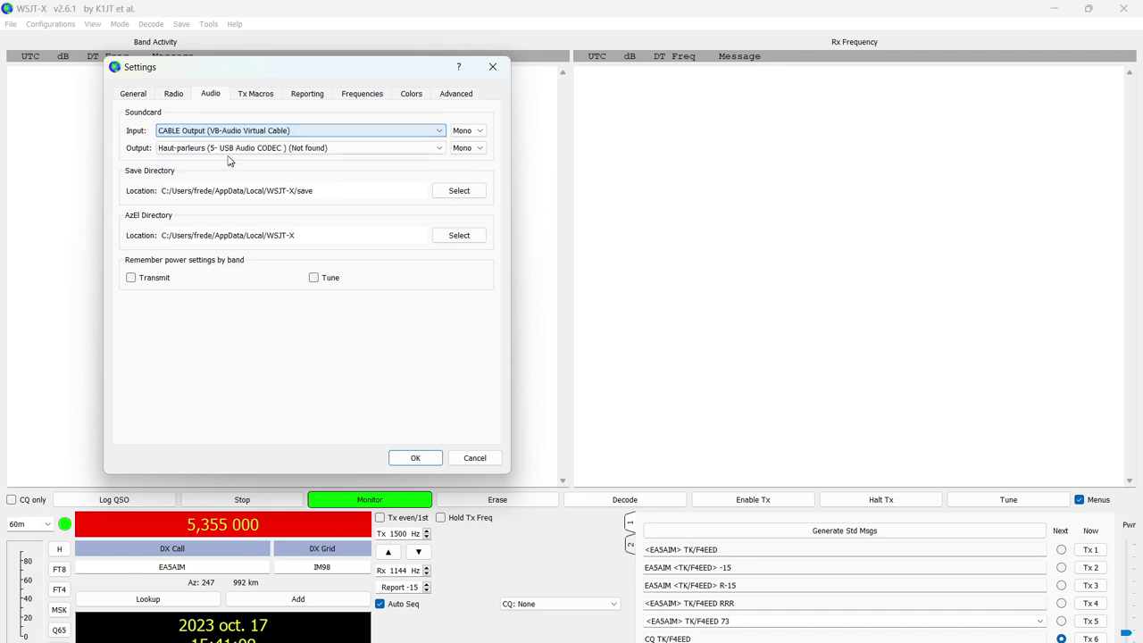
left_click(217, 150)
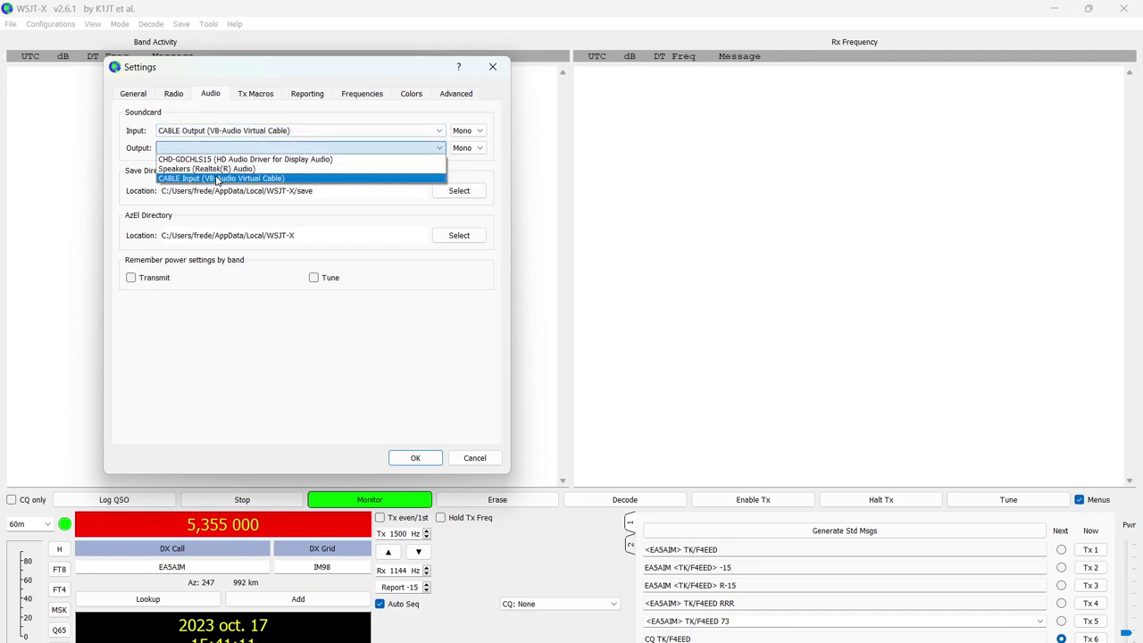
left_click(217, 179)
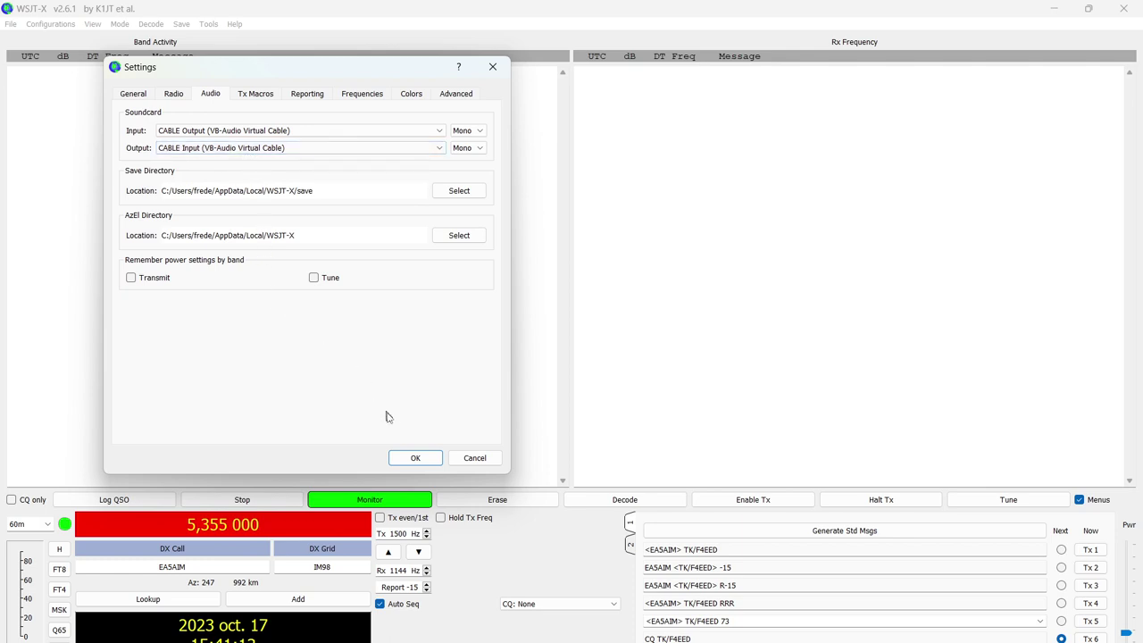
left_click(415, 458)
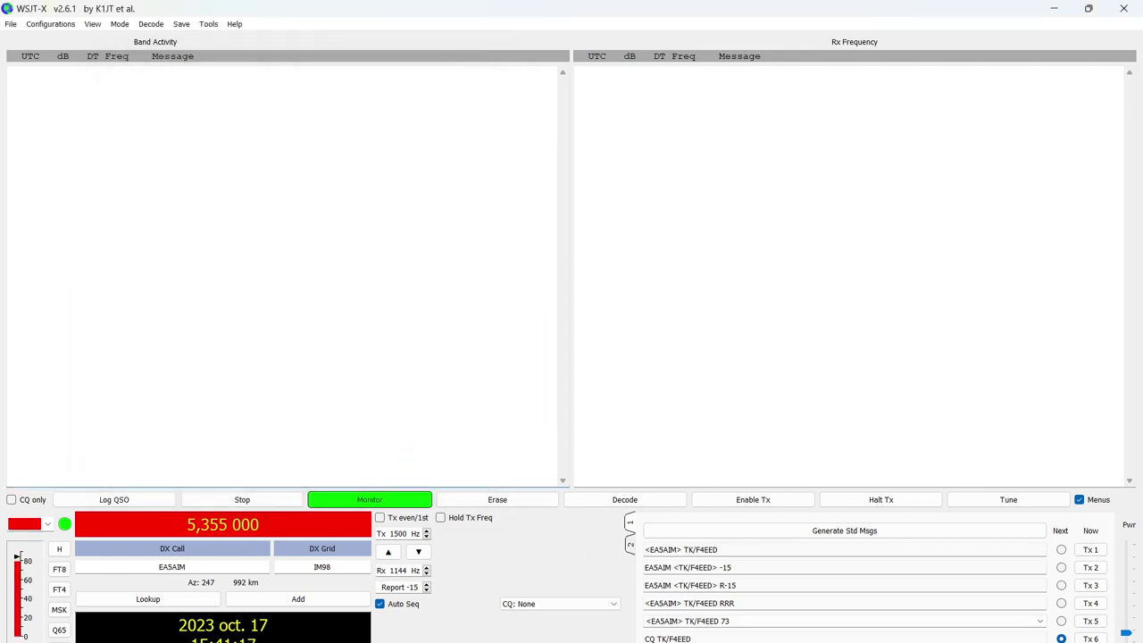
Step: Bring up the Wide Graph waterfall and switch the operating frequency to 3,573 000 MHz (80m)
left_click(825, 631)
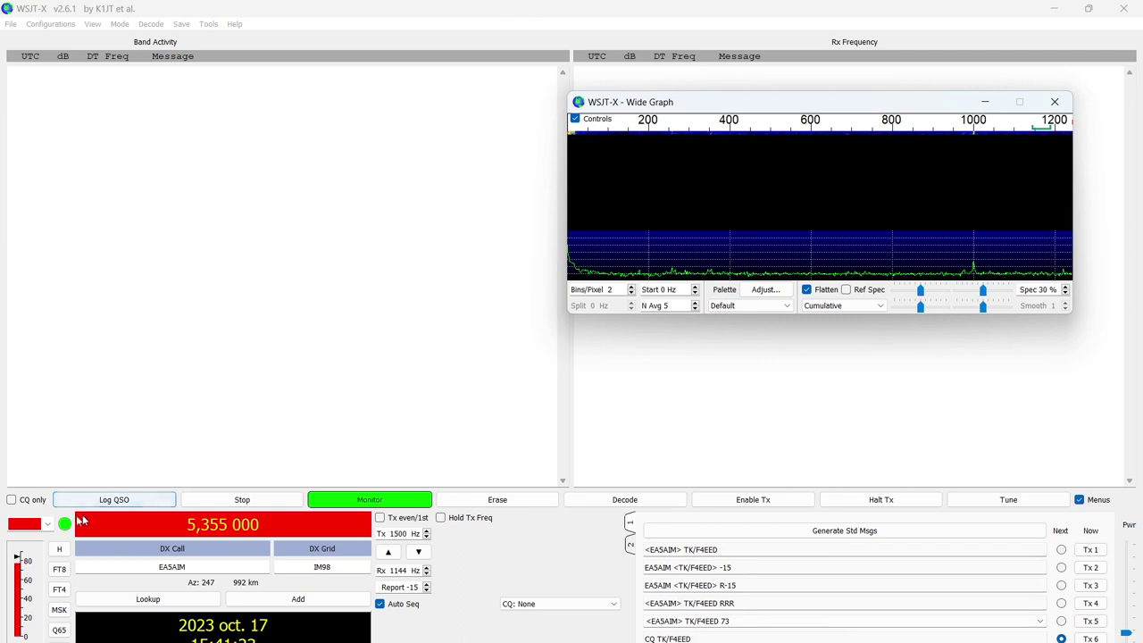
left_click(47, 524)
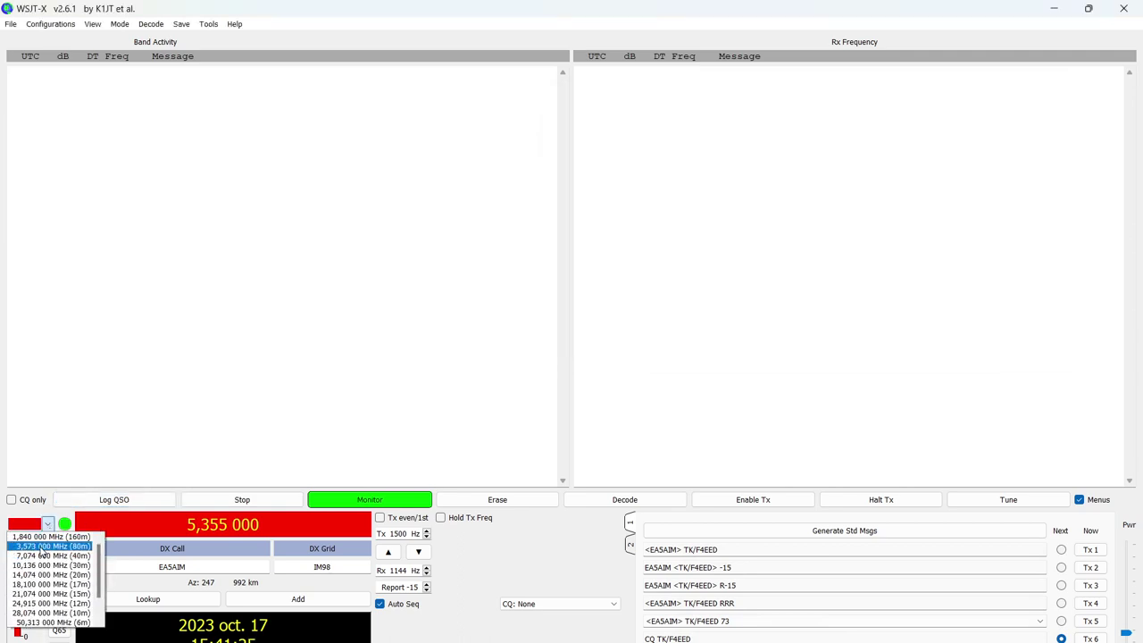
left_click(43, 546)
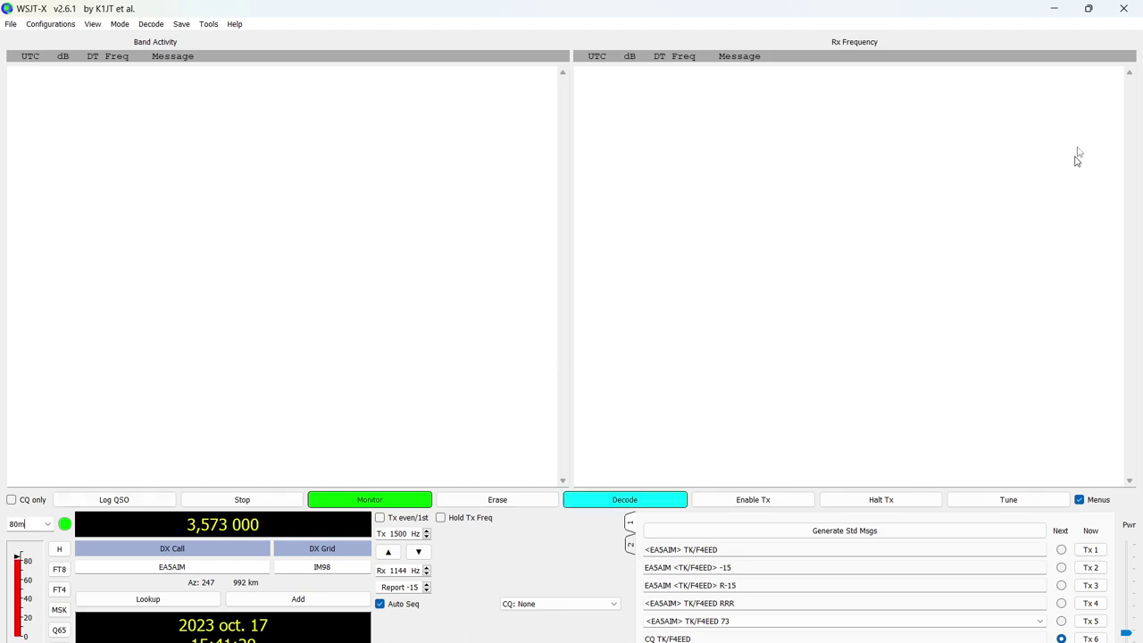
Step: Quit WSJT-X and close its web page in the browser
left_click(1124, 11)
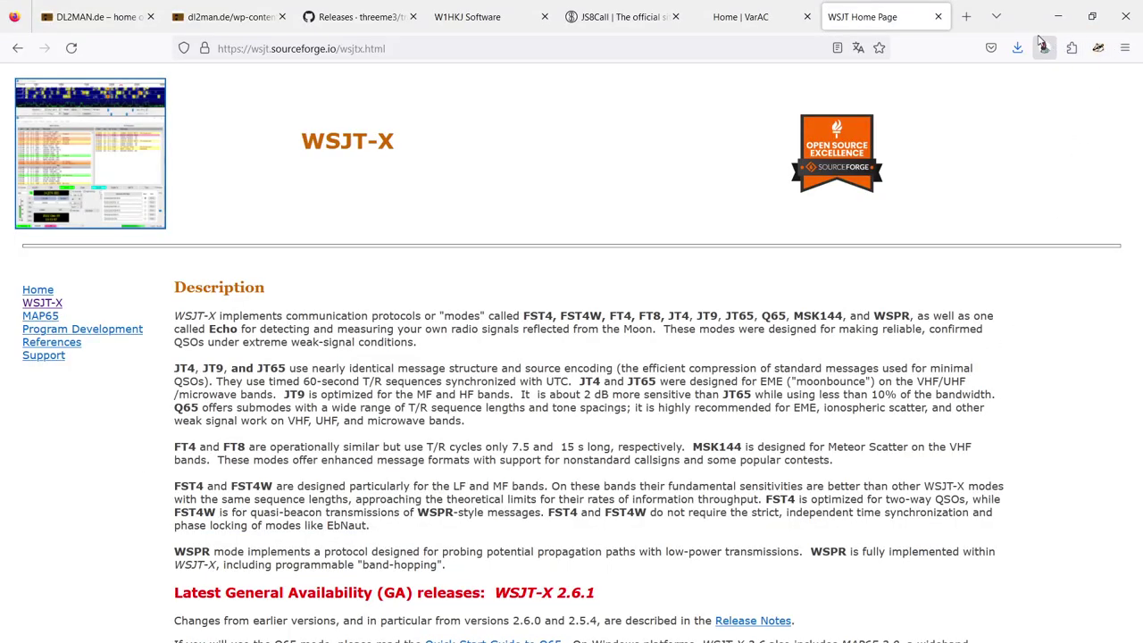
left_click(938, 17)
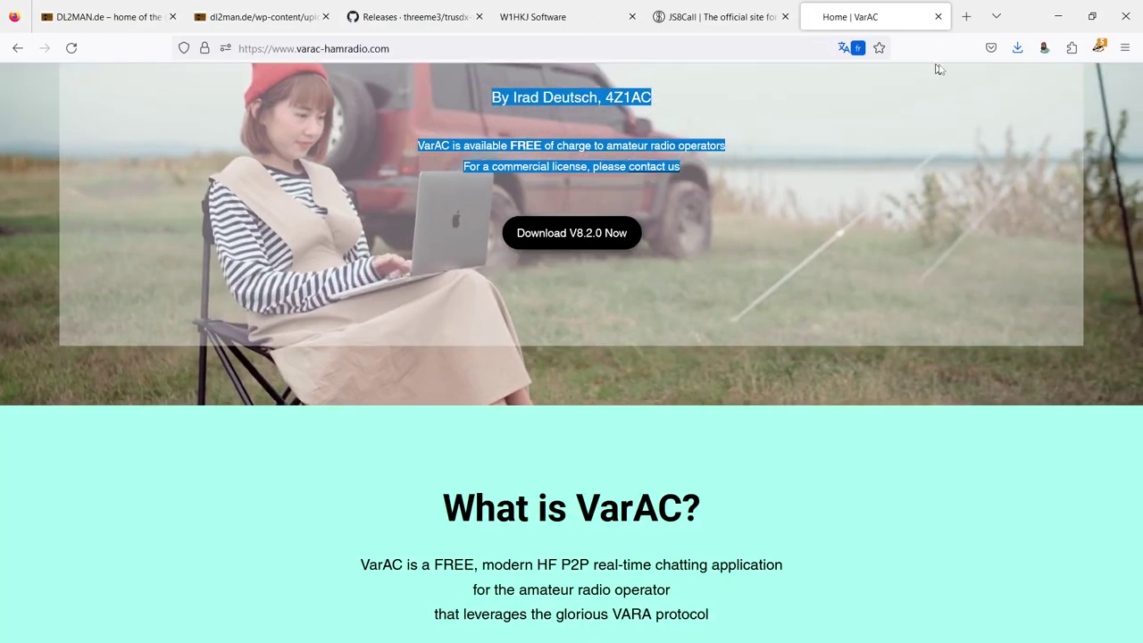